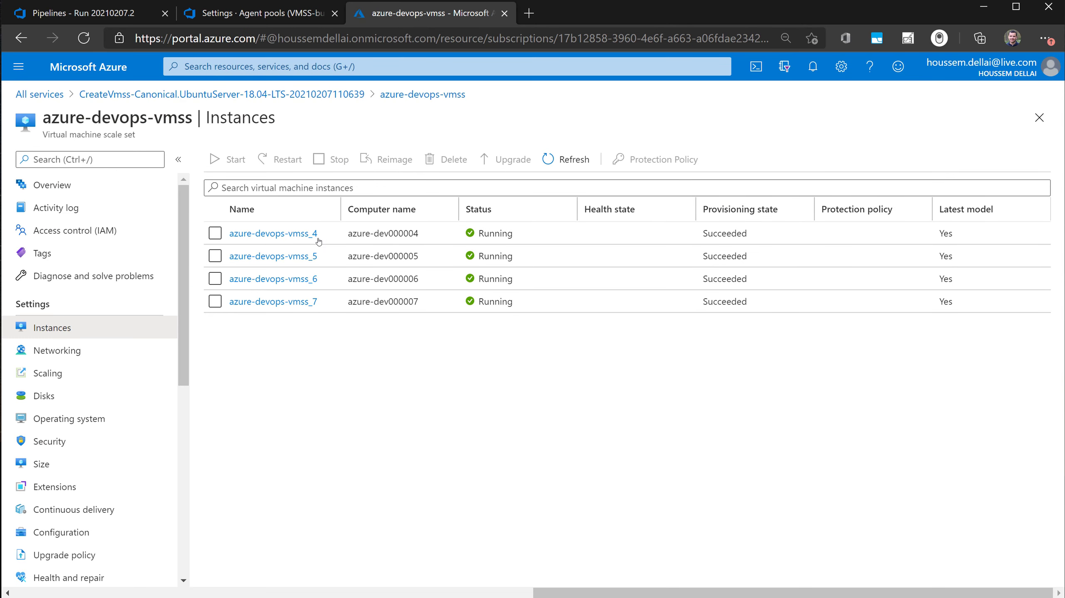
- Compare the azure-devops-vmss agent pool's agents with the scale set's instances, and examine the scale set's manual instance count setting
click(259, 17)
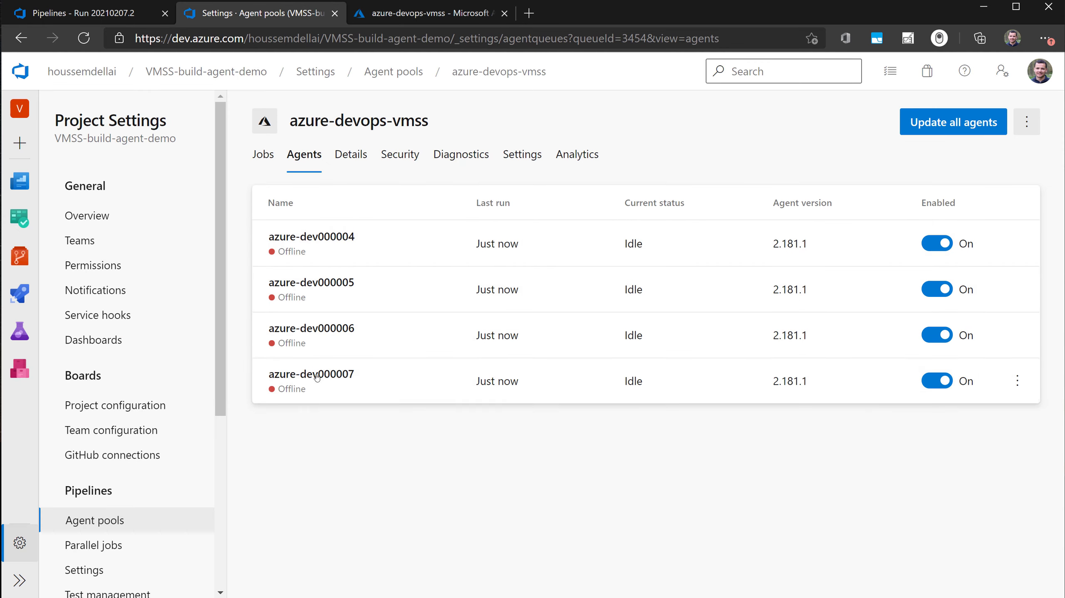
key(ctrl+Tab)
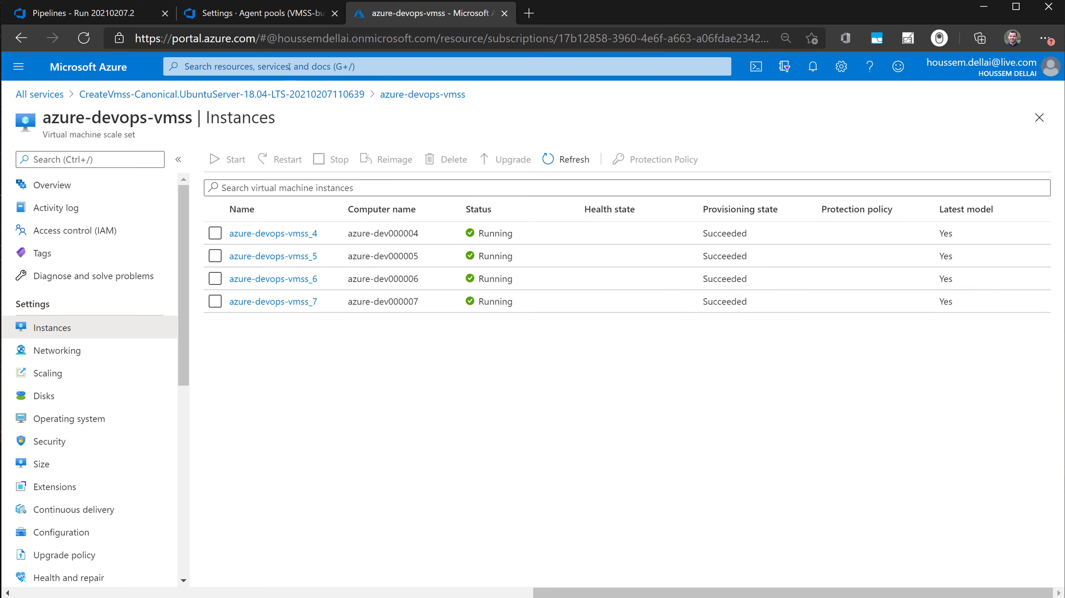
click(258, 18)
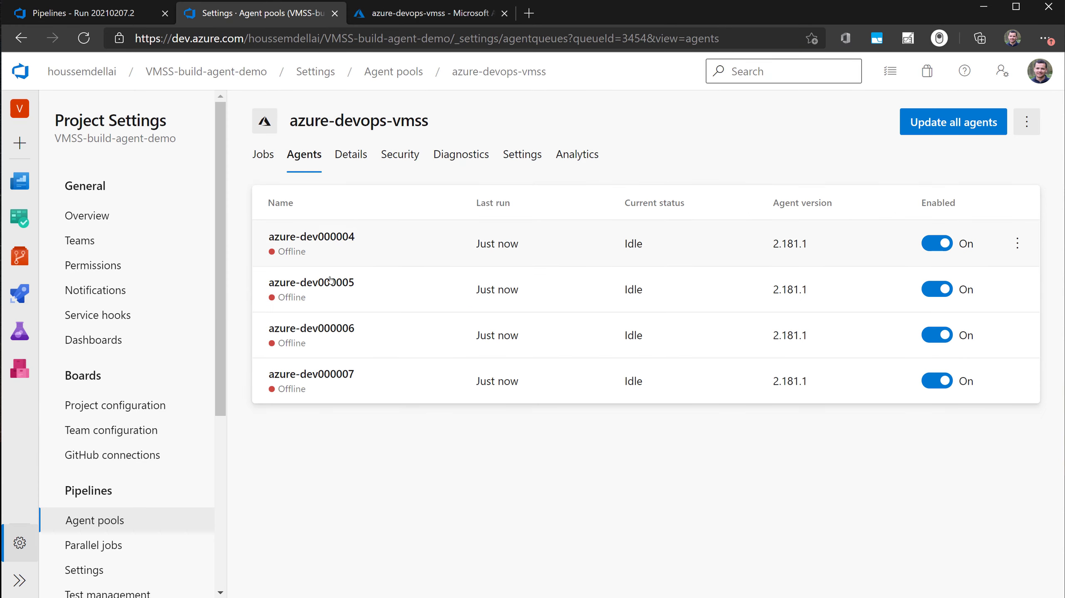
key(ctrl+Tab)
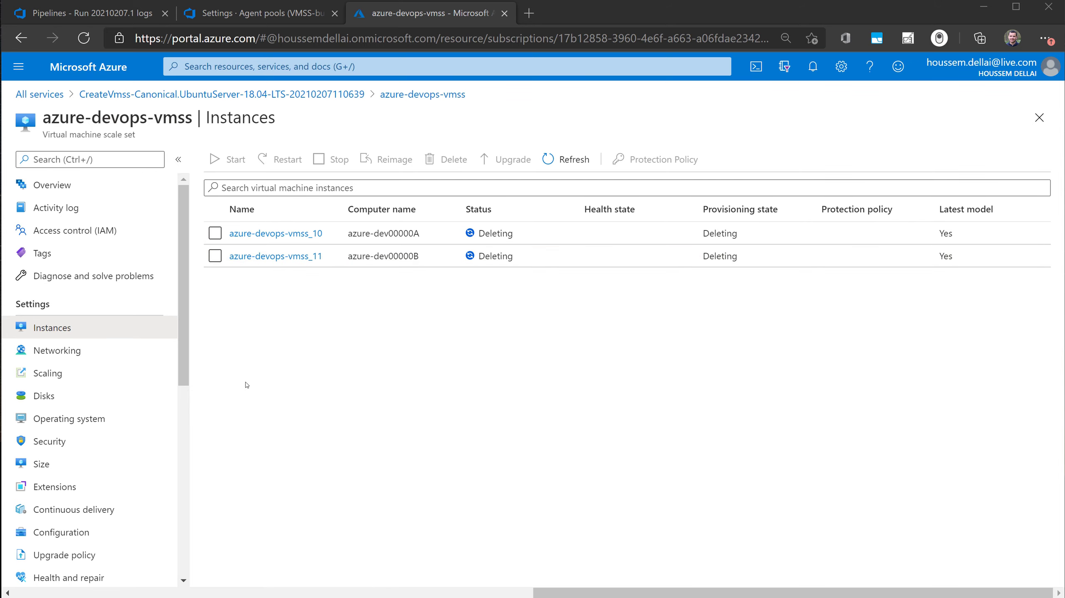
click(80, 381)
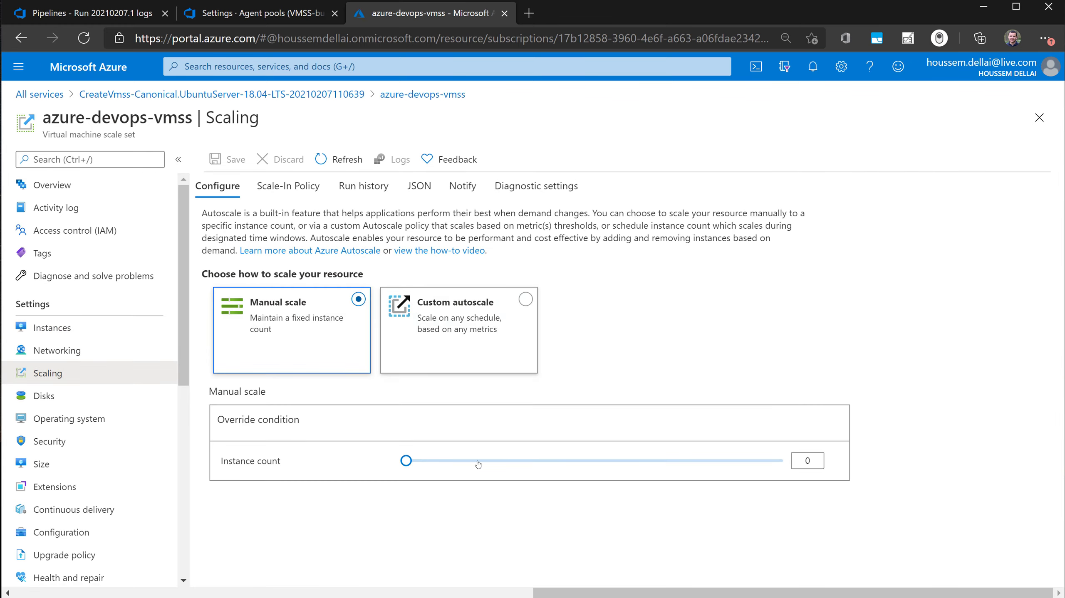
click(800, 462)
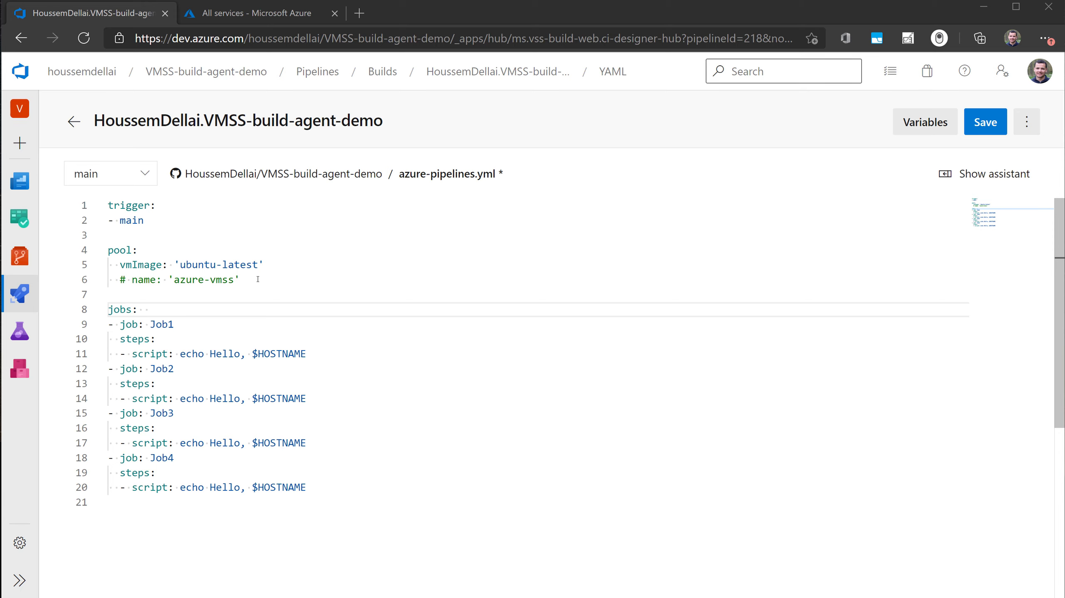
- Switch to the Azure portal and start a new virtual machine scale set by searching the Marketplace for "scale"
click(219, 12)
click(24, 72)
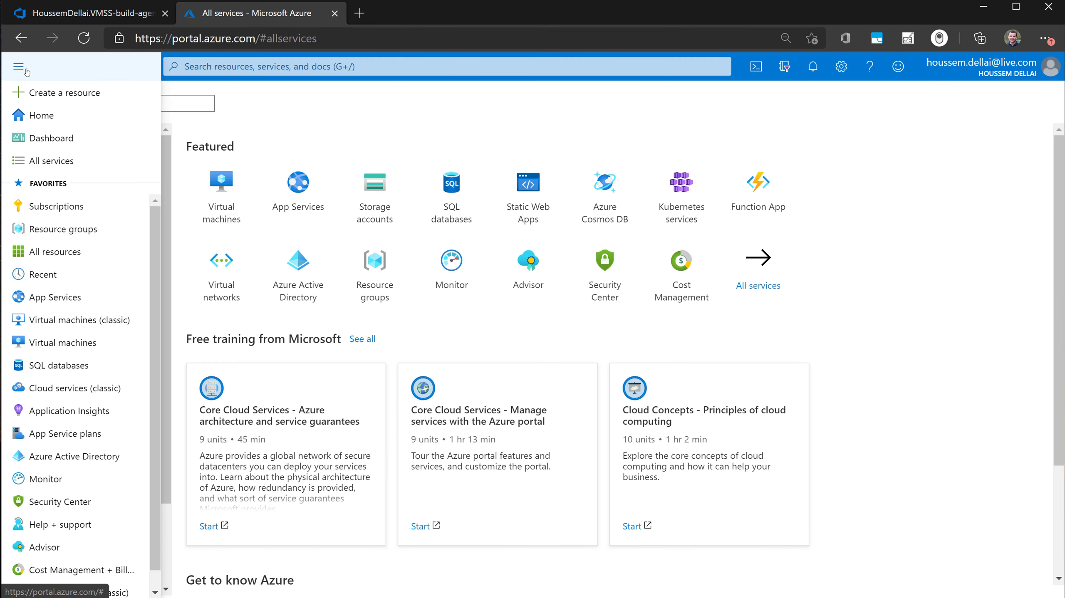
click(32, 103)
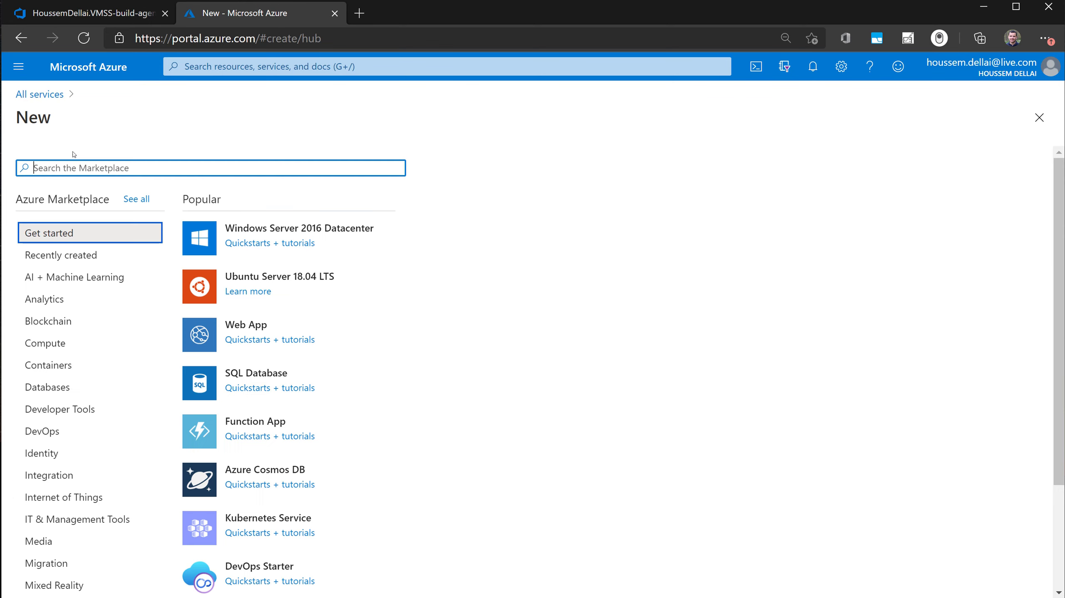
text(s)
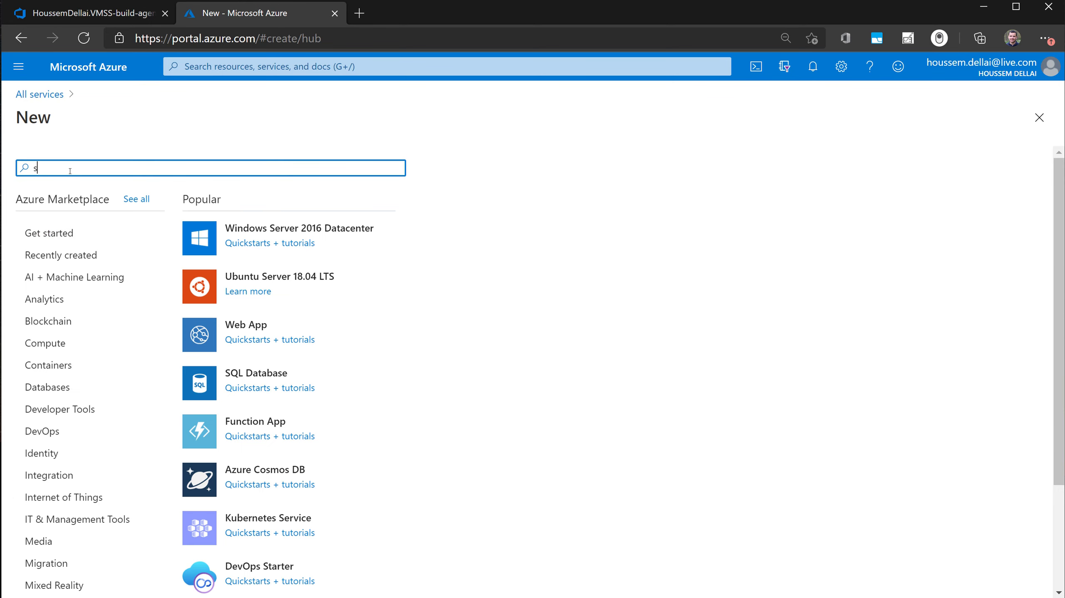
text(cal)
text(e)
click(126, 231)
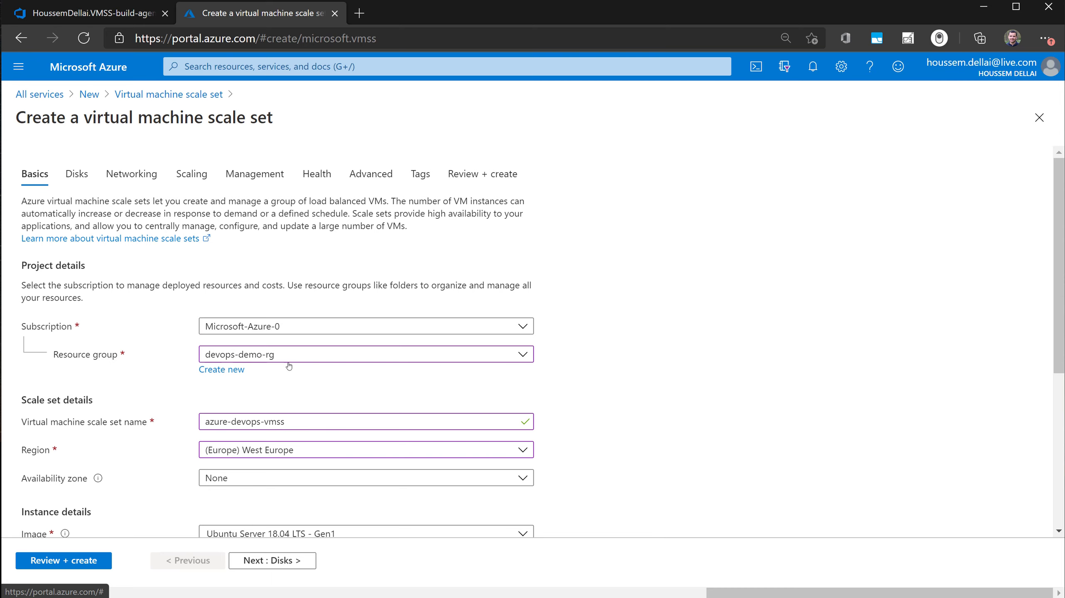
- Review the scale set's basic details and examine the operating system images offered in the image list and the Marketplace
scroll(289, 369, down, 3)
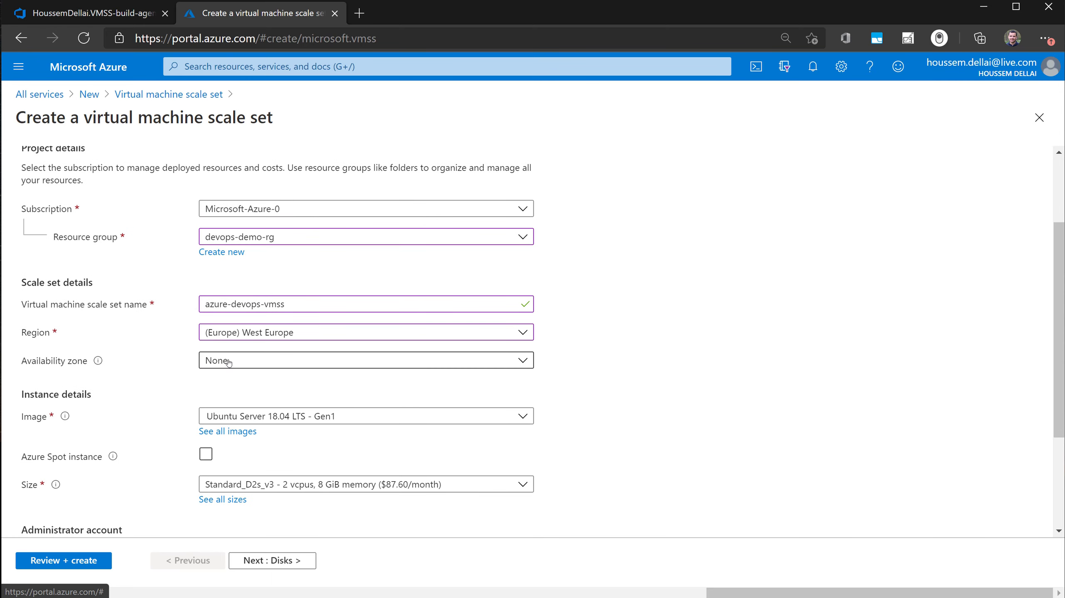
scroll(160, 385, down, 2)
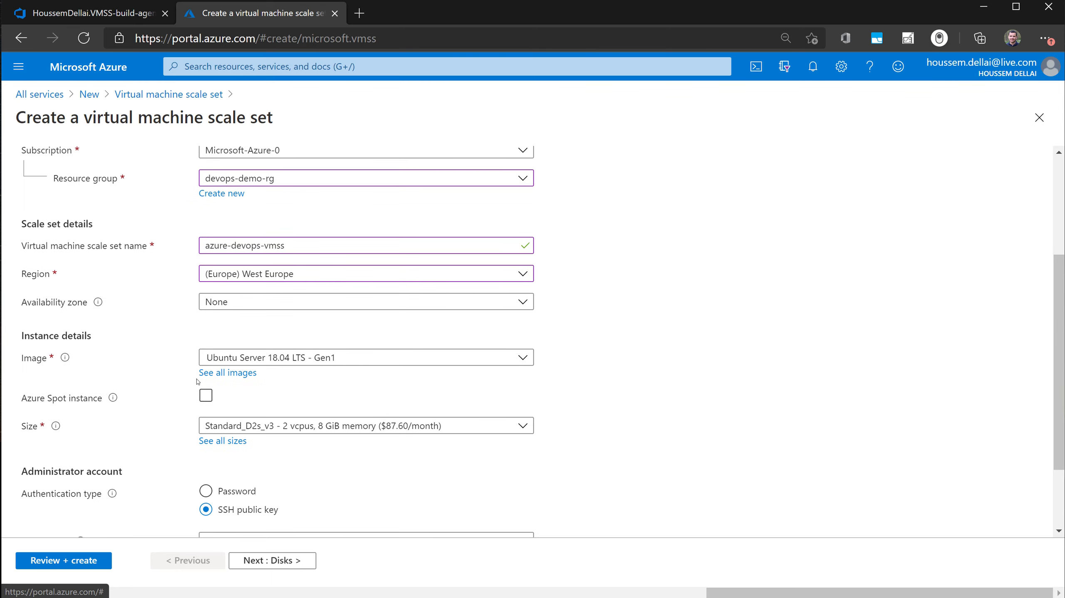
click(356, 360)
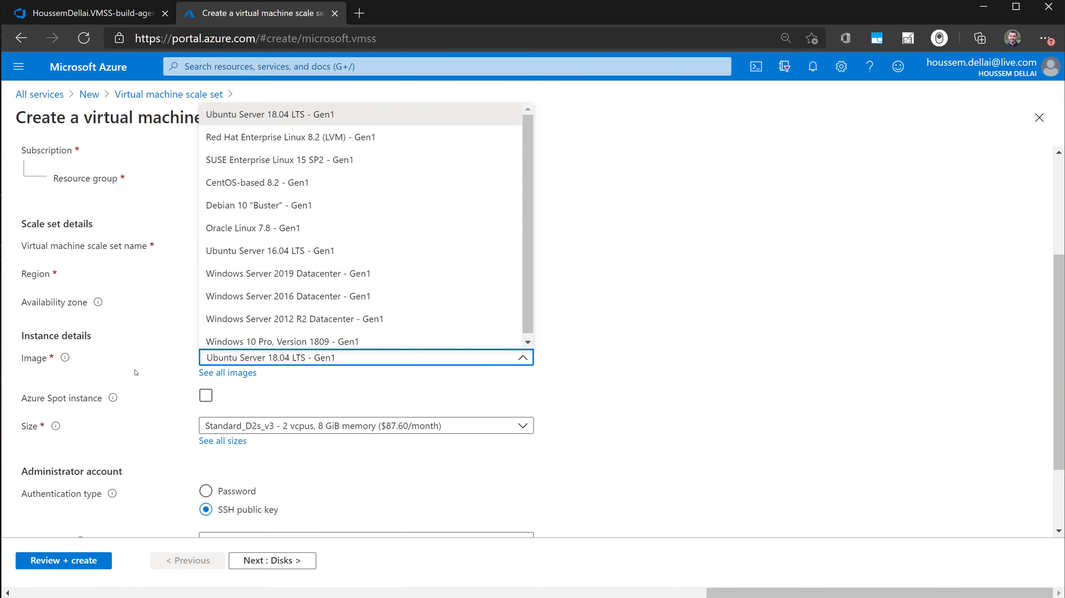
click(180, 372)
click(231, 373)
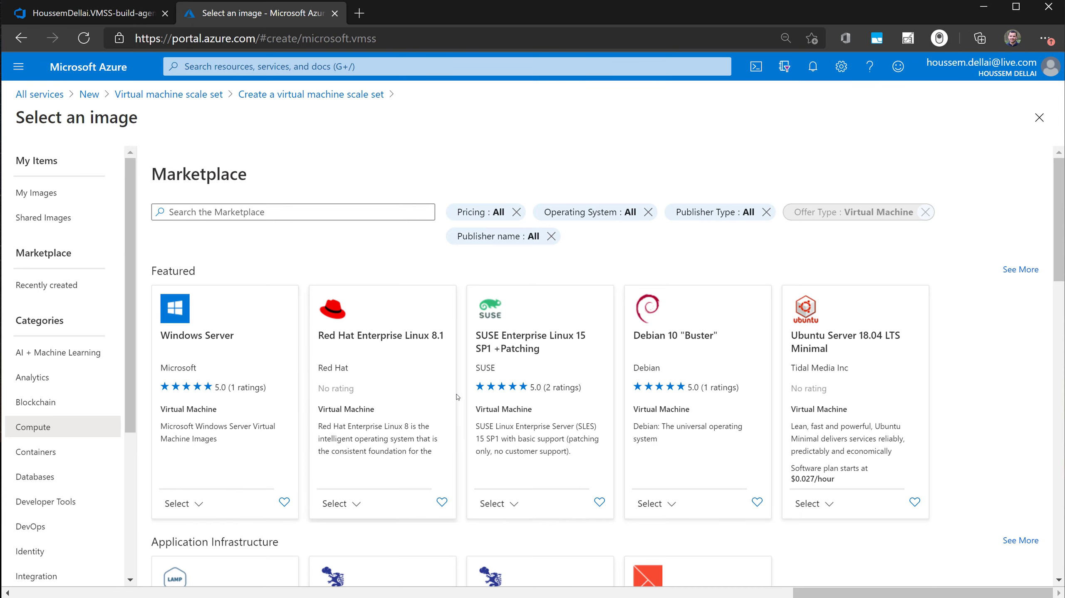
scroll(458, 397, down, 15)
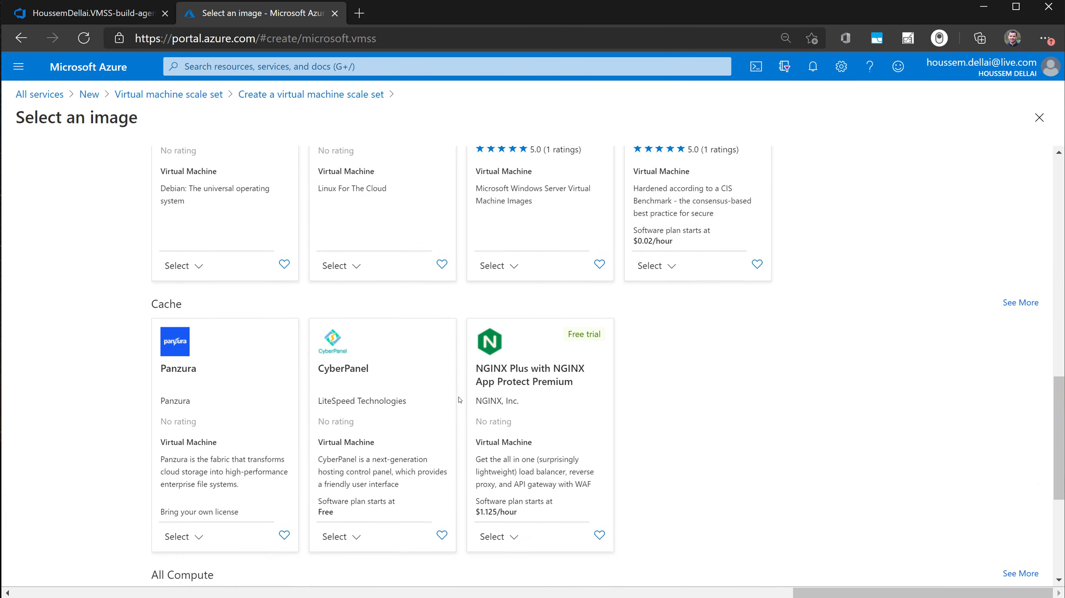
scroll(460, 400, down, 2)
scroll(888, 389, up, 15)
click(1039, 118)
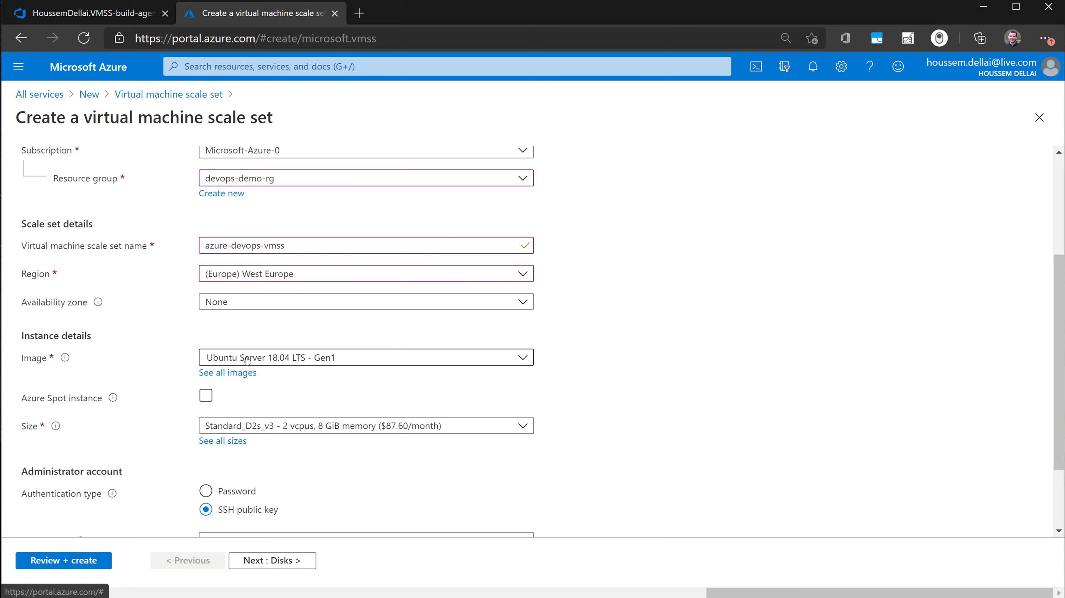
- Examine the available virtual machine sizes and the administrator account settings for the scale set
scroll(324, 416, down, 2)
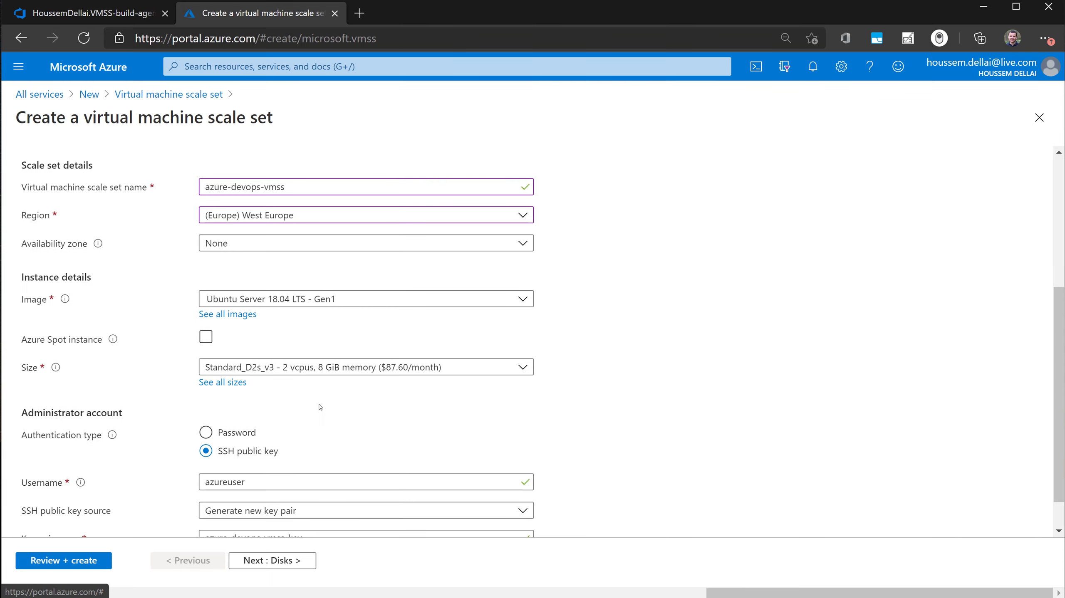
scroll(320, 406, down, 1)
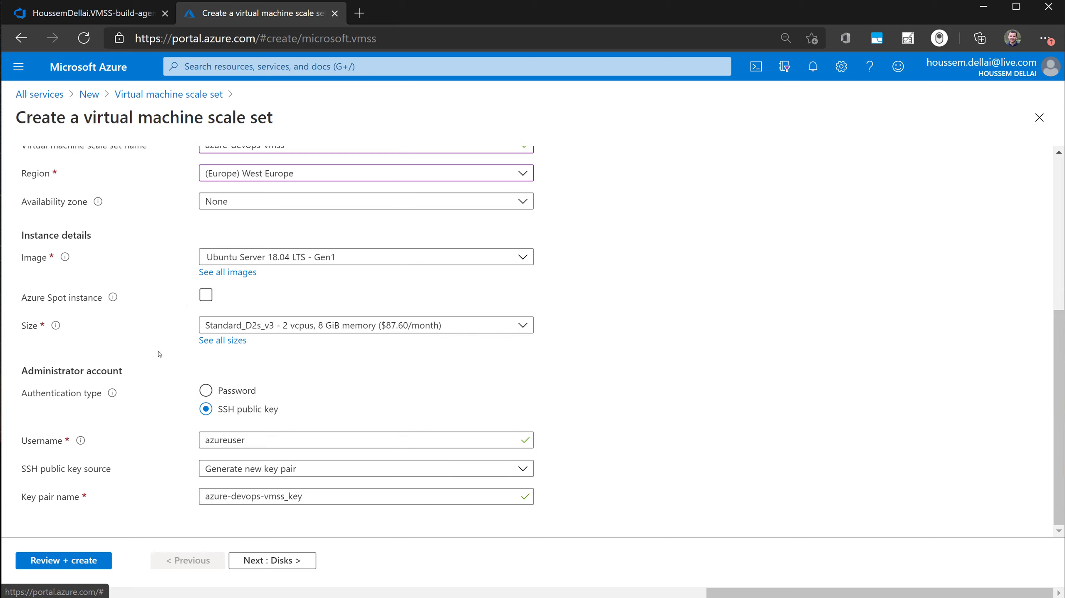
click(349, 326)
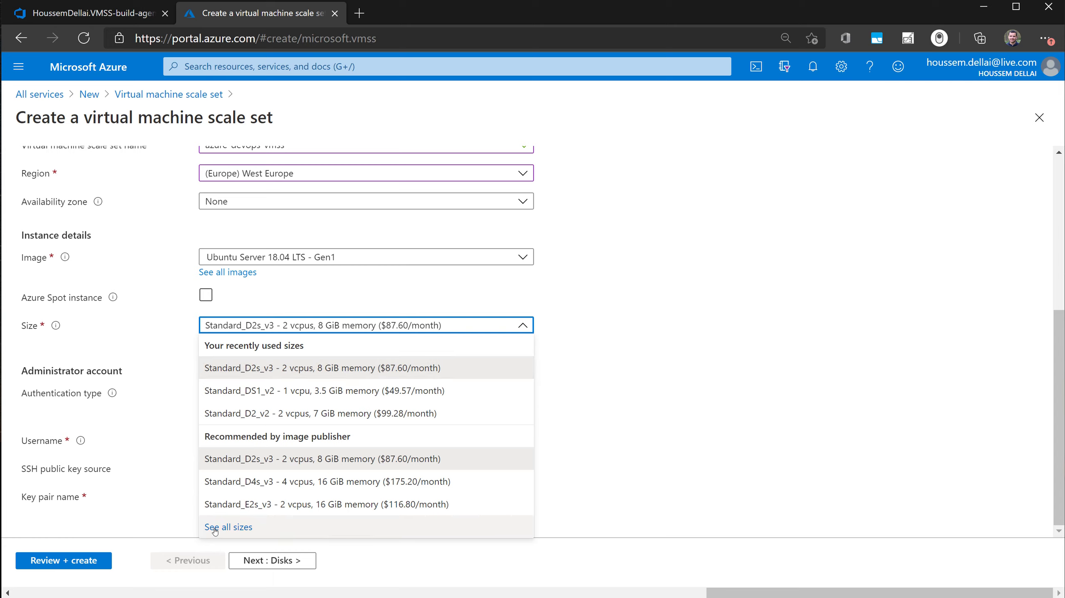
click(162, 373)
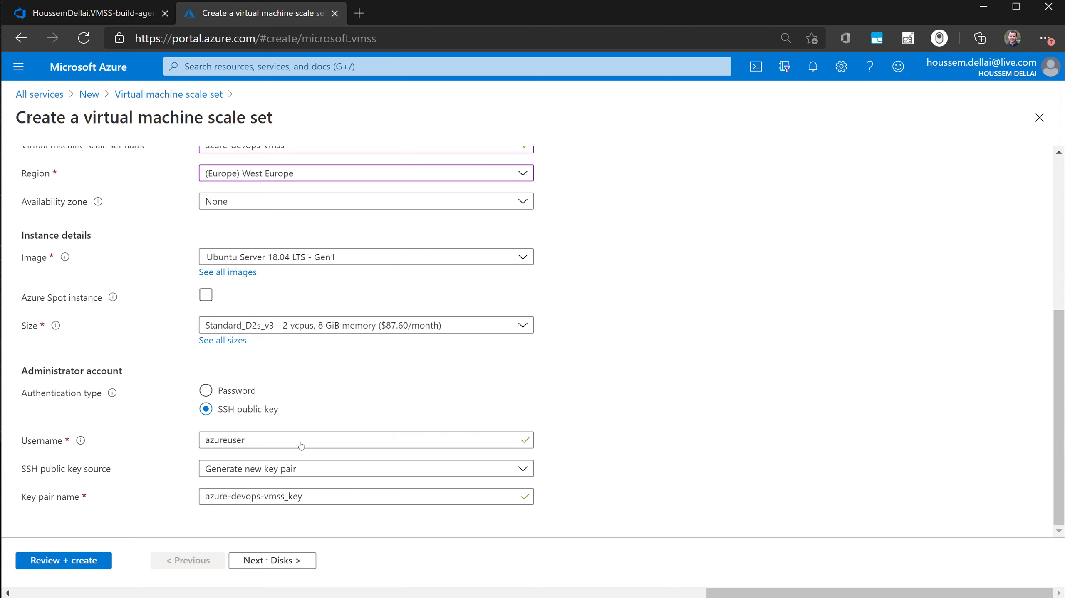
- Review the scale set's disk settings, including the available OS disk types
scroll(300, 445, up, 5)
click(71, 181)
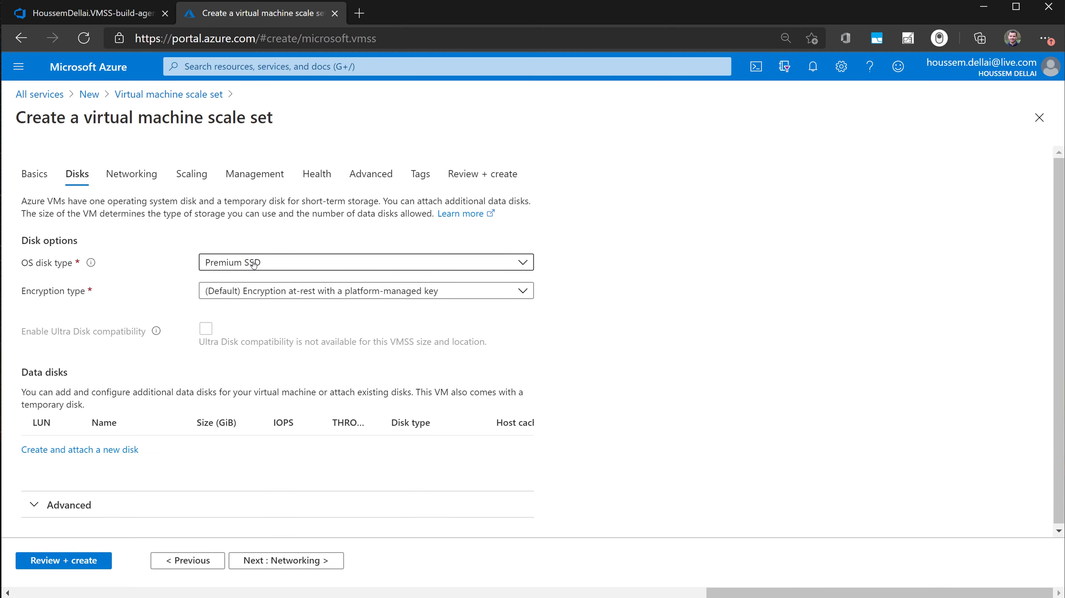
click(254, 262)
click(154, 287)
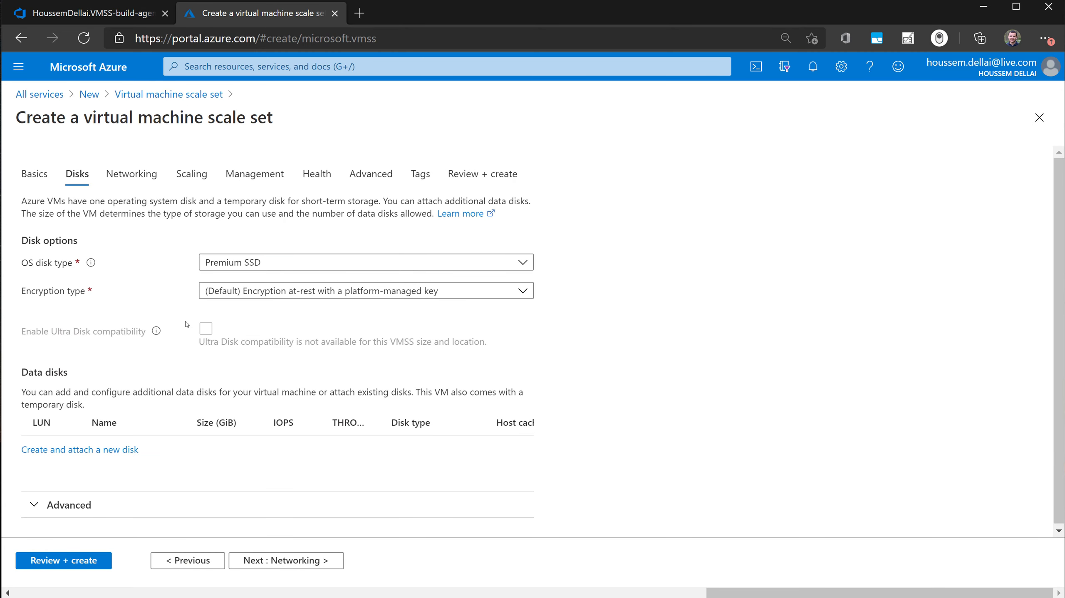
- Review the scale set's virtual network, network interface and load balancing settings
click(146, 186)
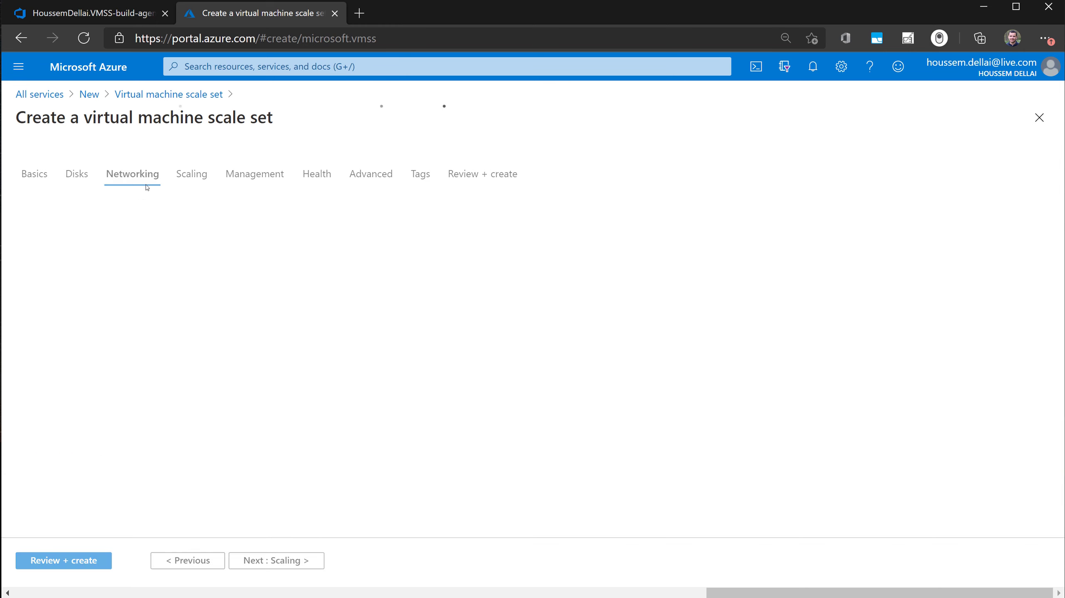
scroll(221, 383, down, 2)
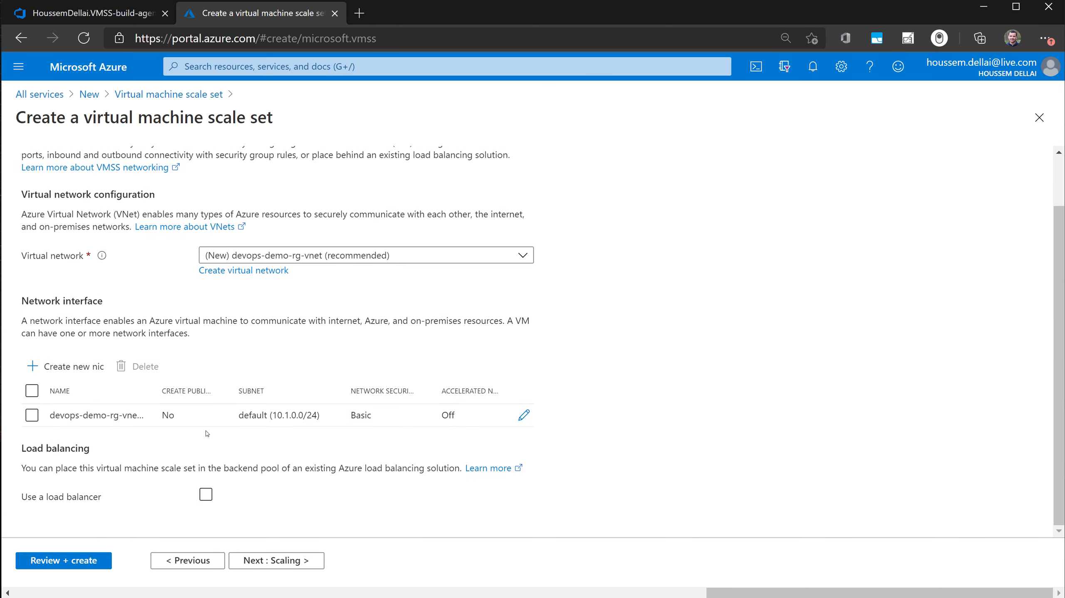
scroll(208, 433, up, 2)
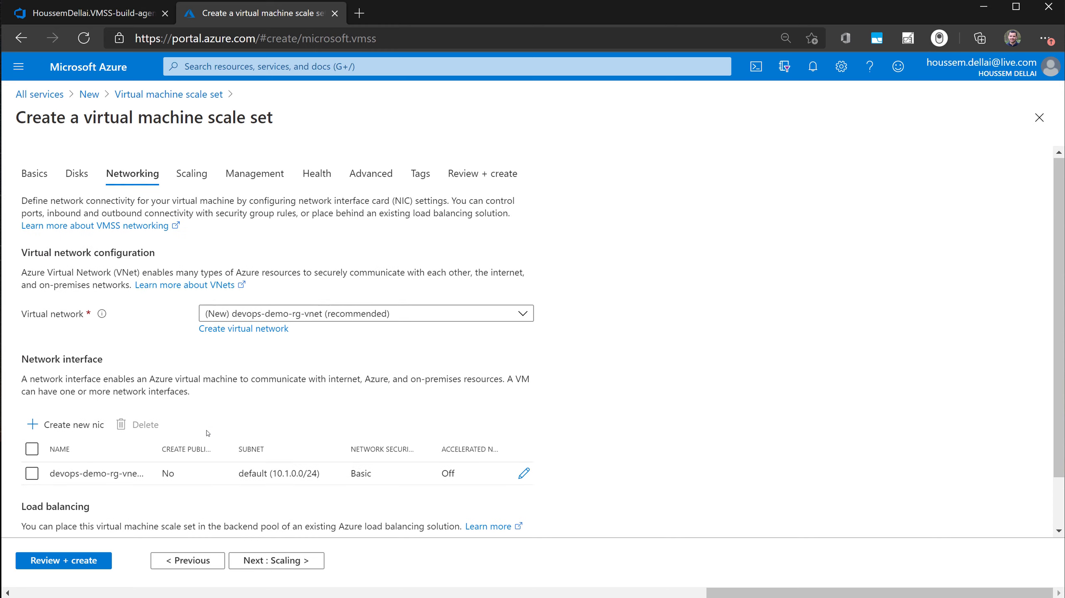
- Examine the initial instance count and the scaling policy options for the new scale set
click(188, 173)
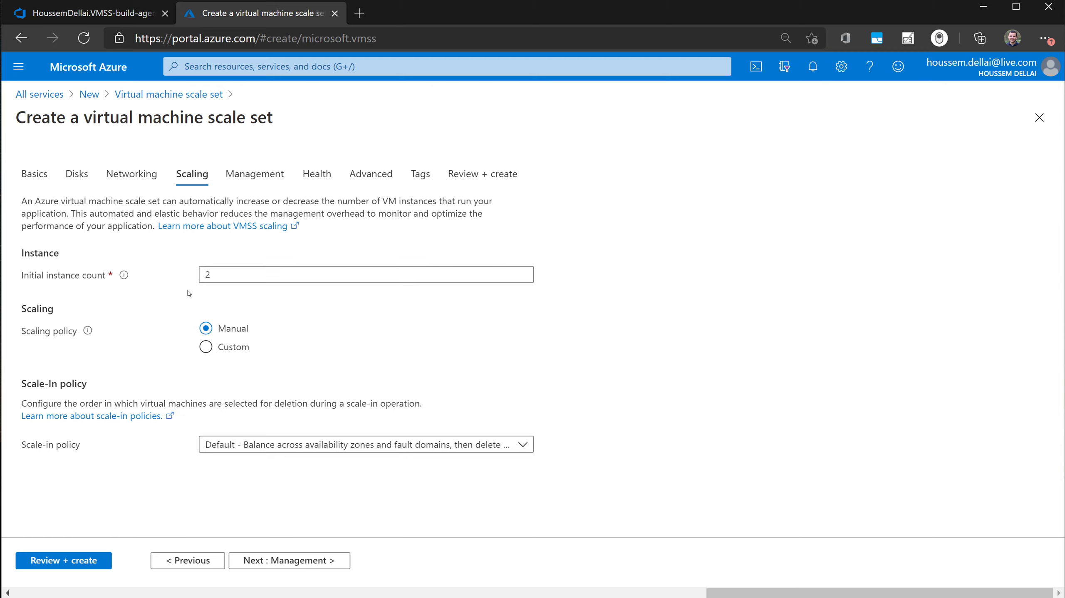
click(235, 276)
click(158, 307)
- Examine the scale set's management options, including upgrade mode, overprovisioning and automatic OS upgrades
click(257, 175)
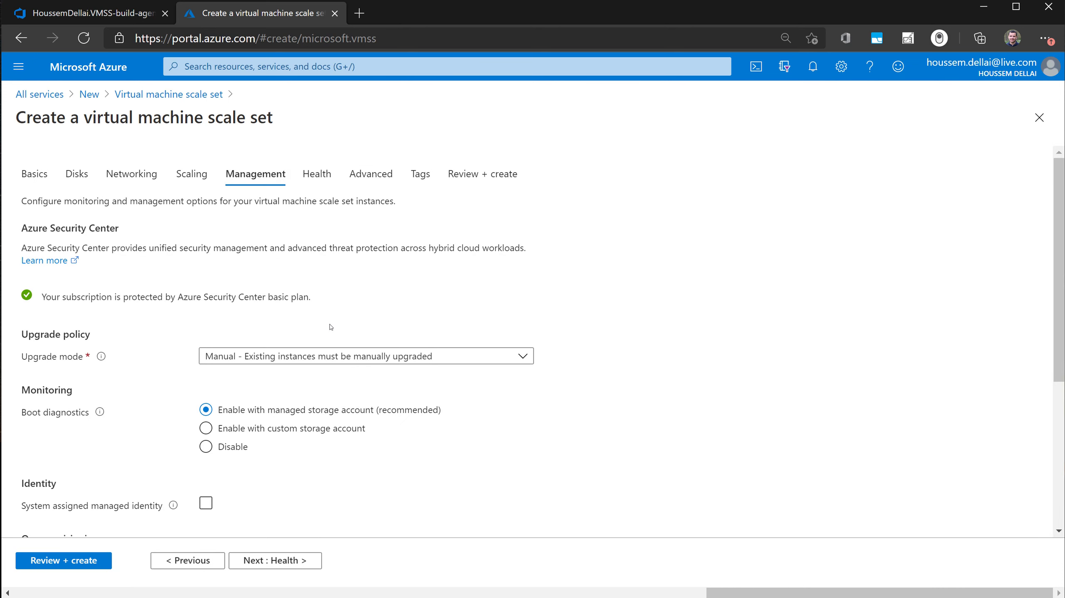
scroll(309, 435, down, 5)
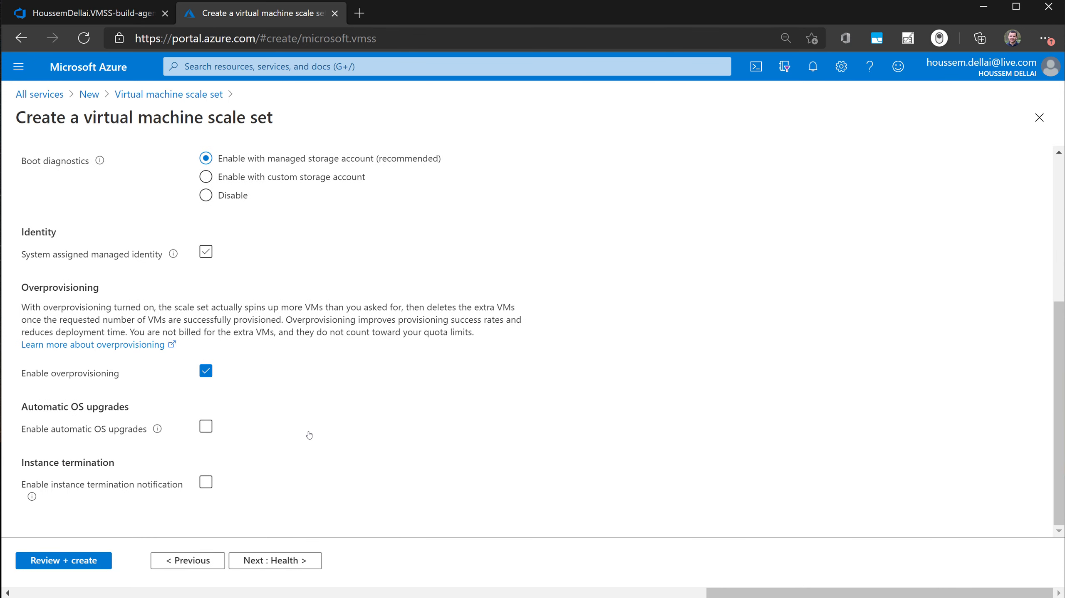
click(205, 426)
scroll(221, 433, up, 5)
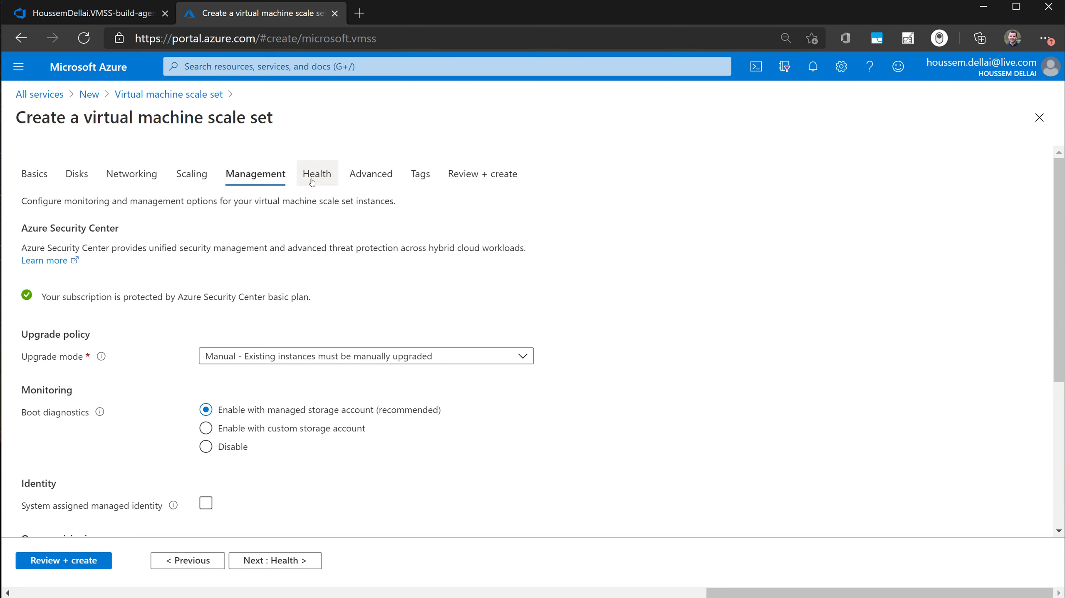
- Review the health settings and the advanced settings for allocation policy, spreading algorithm and custom data
click(328, 181)
click(379, 180)
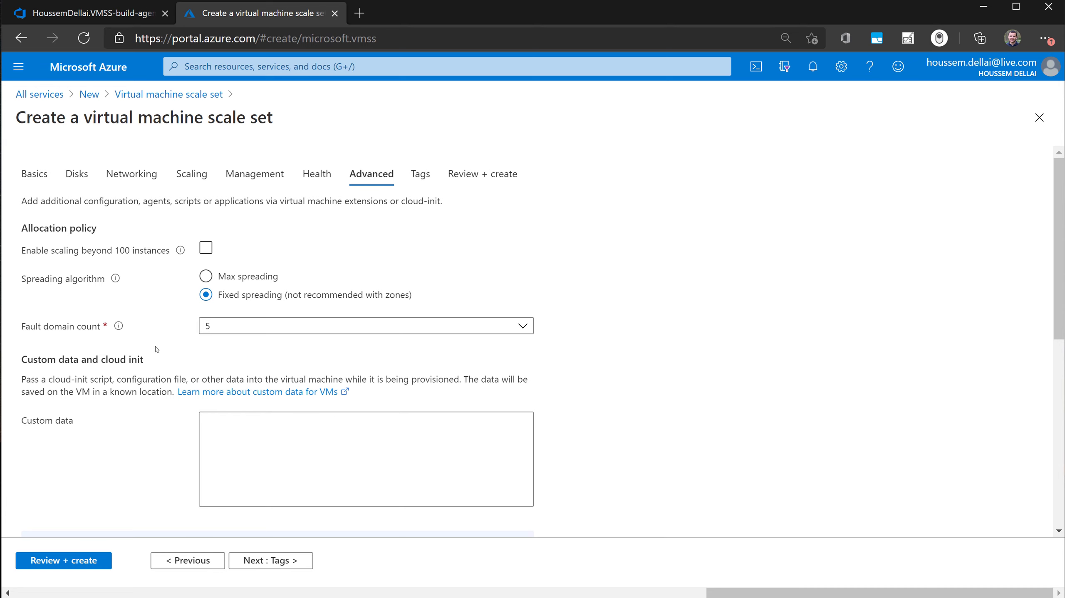
scroll(157, 350, down, 4)
scroll(155, 356, up, 4)
scroll(153, 360, down, 1)
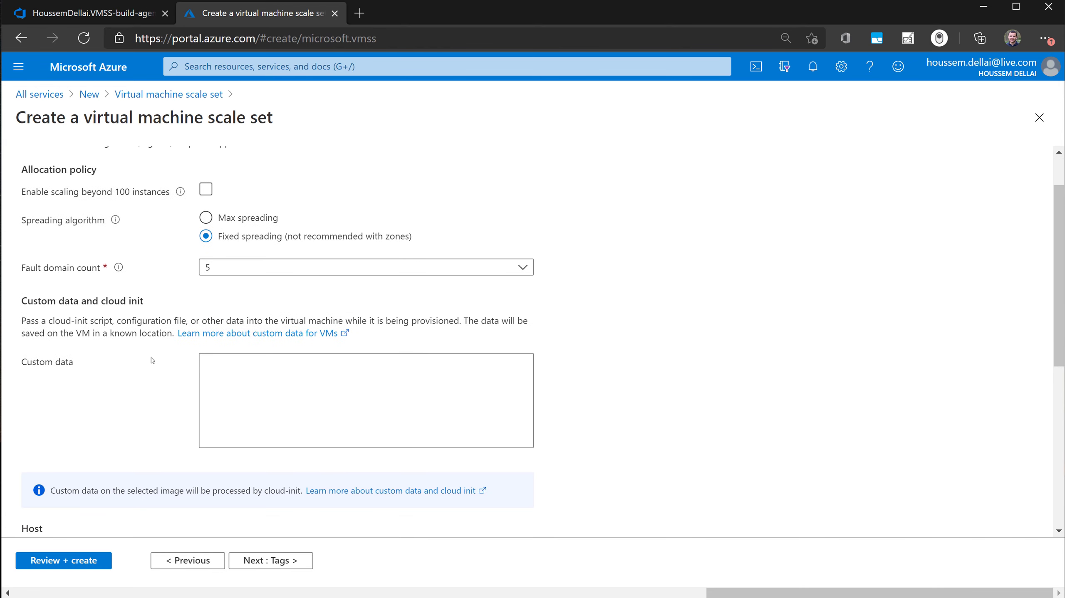
scroll(152, 361, up, 1)
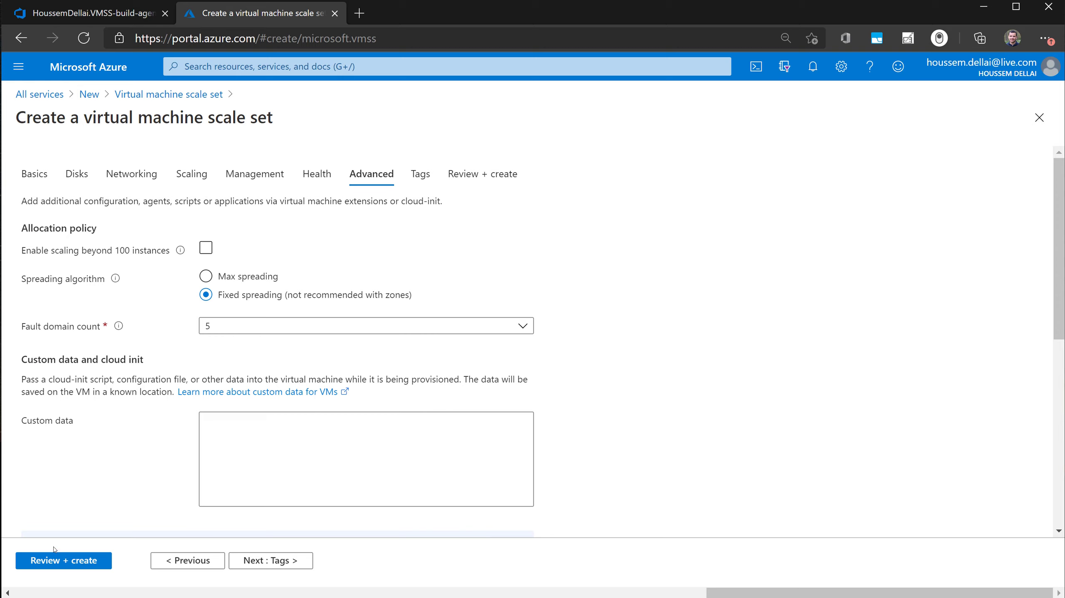
- Validate and create the azure-devops-vmss scale set, downloading the private key of its newly generated SSH key pair
click(45, 561)
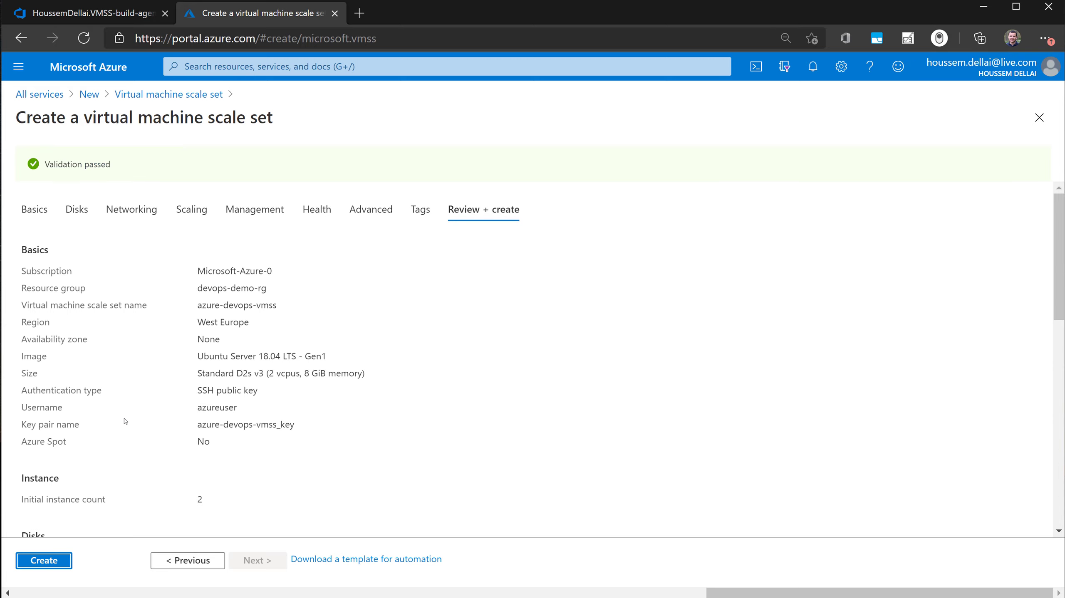
scroll(121, 295, down, 3)
scroll(121, 294, up, 3)
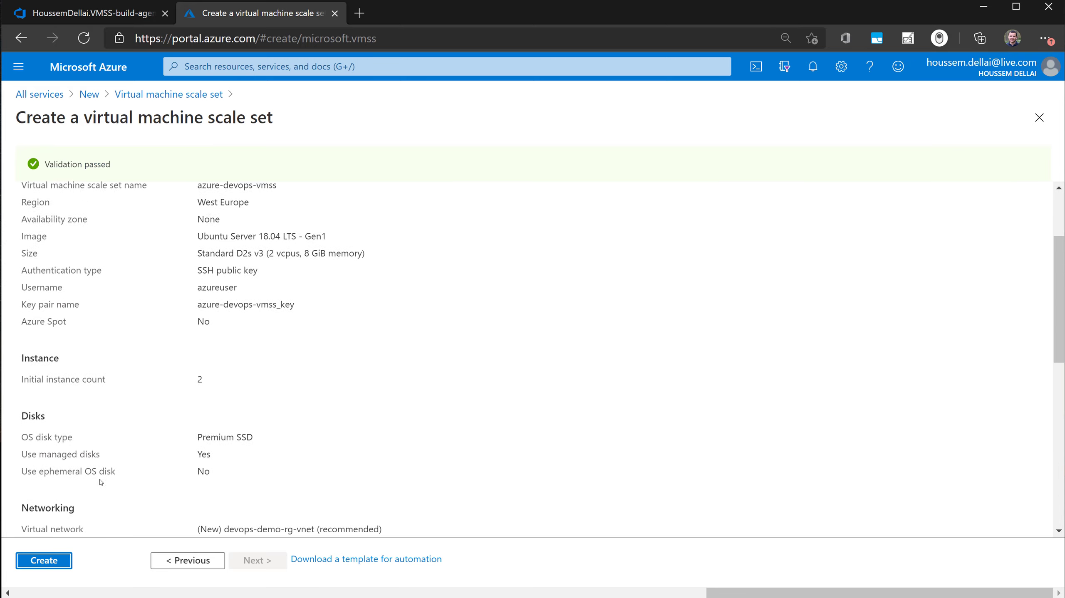
click(44, 565)
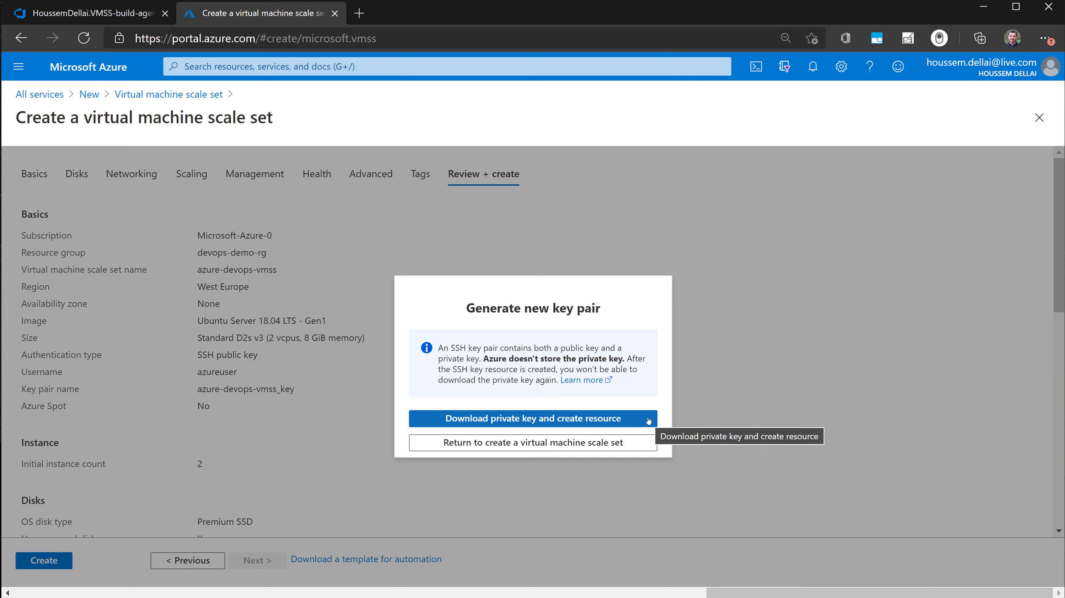
click(648, 419)
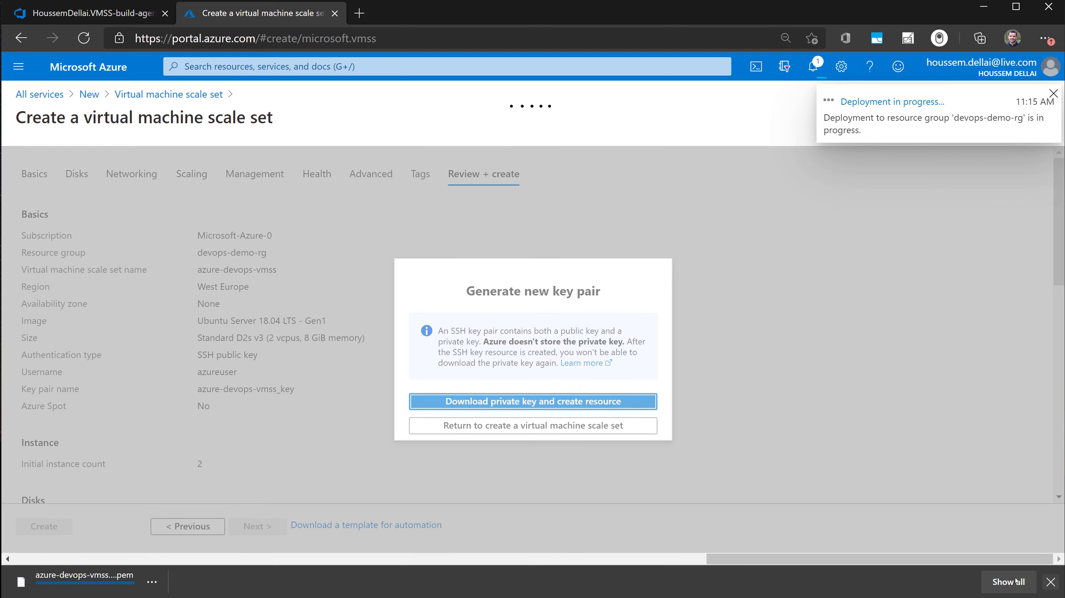
click(1050, 582)
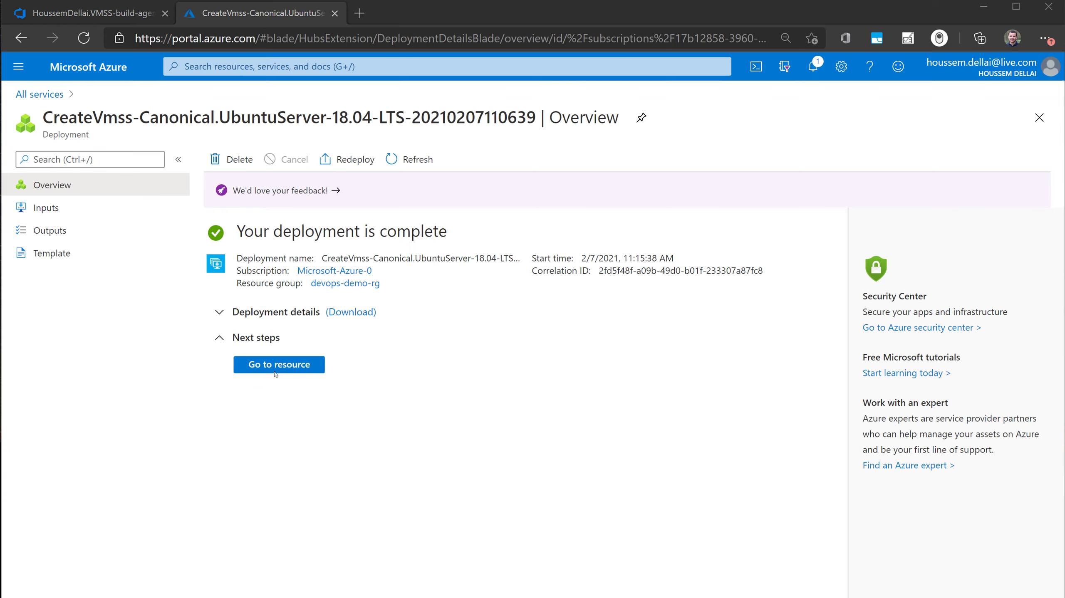
- Open the deployed scale set and examine its running instances and its manual scaling instance count
click(280, 363)
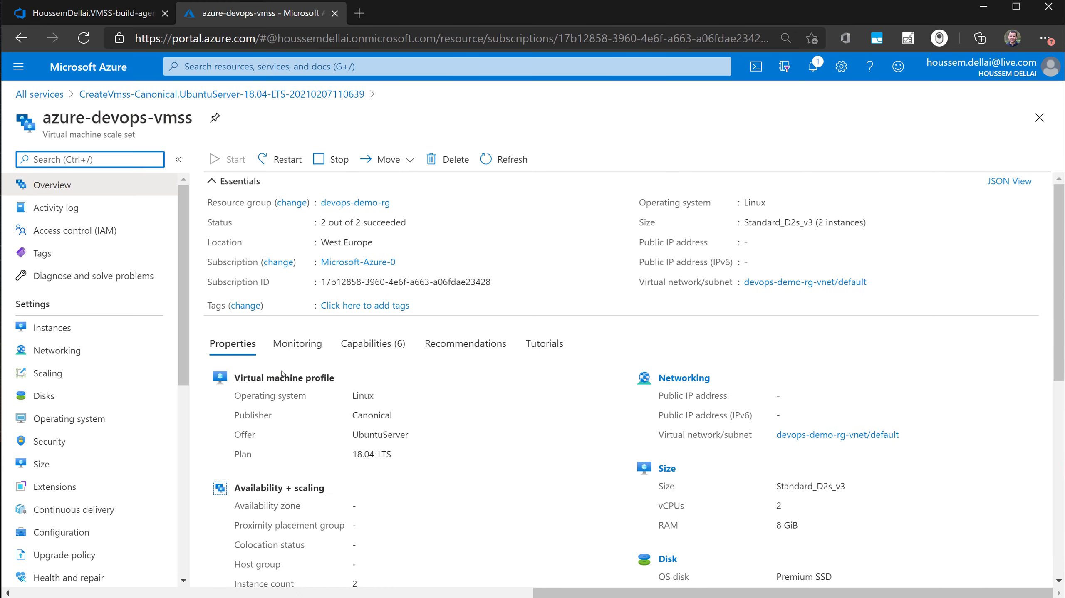
click(52, 327)
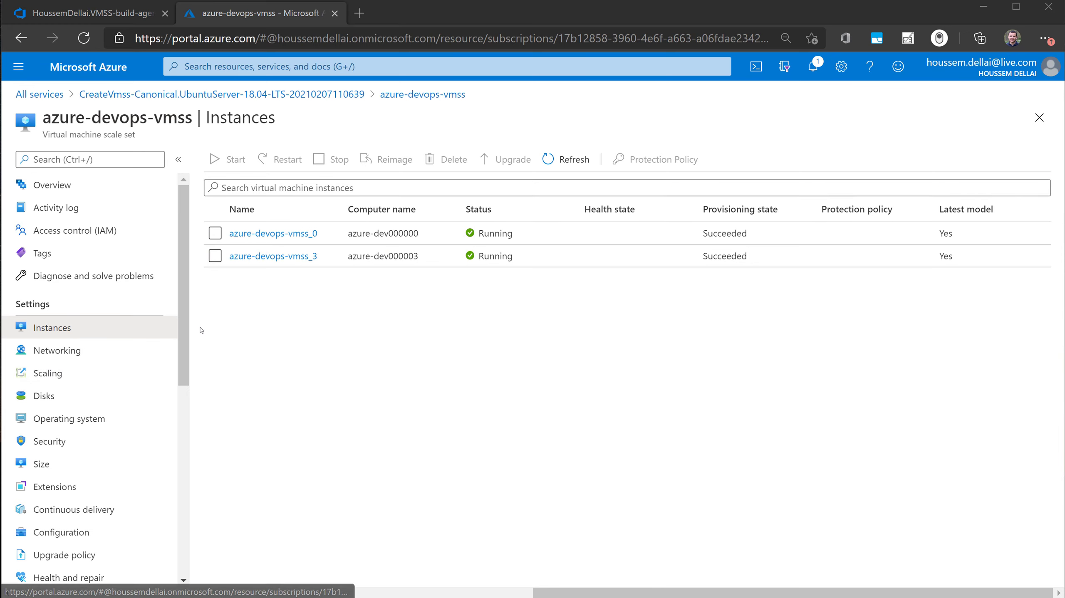
click(103, 372)
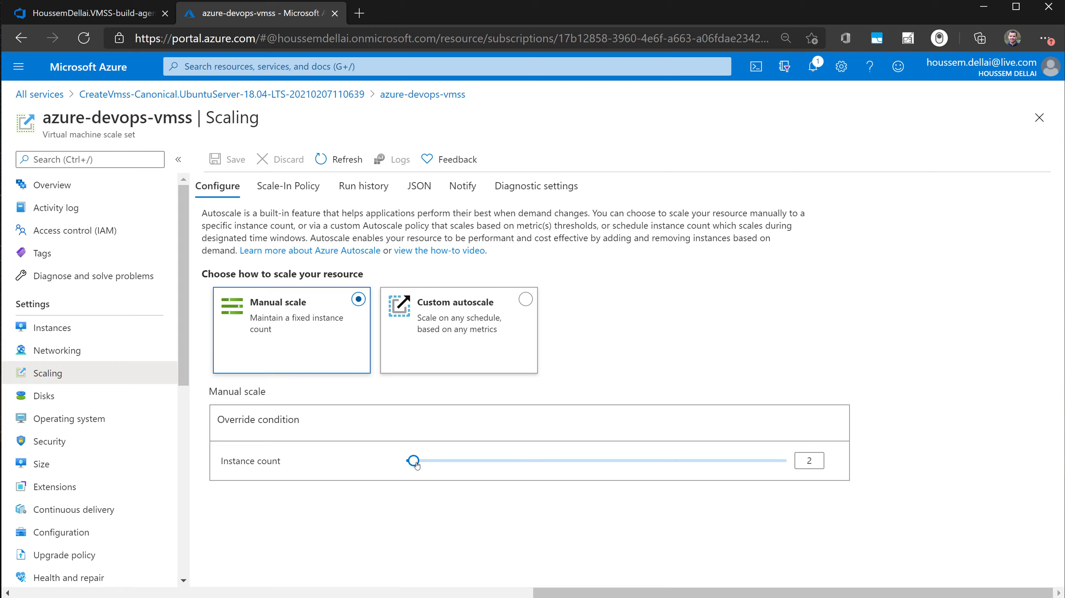
mouse_move(416, 465)
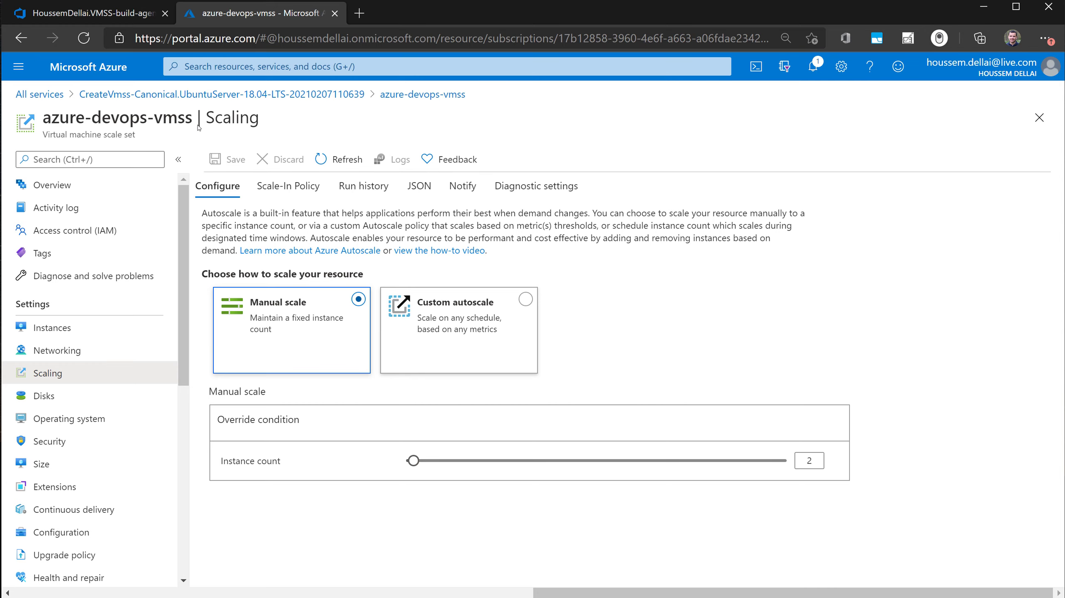
- Switch to Azure DevOps and open the agent pools in the VMSS-build-agent-demo project settings, using a separate browser tab
click(108, 17)
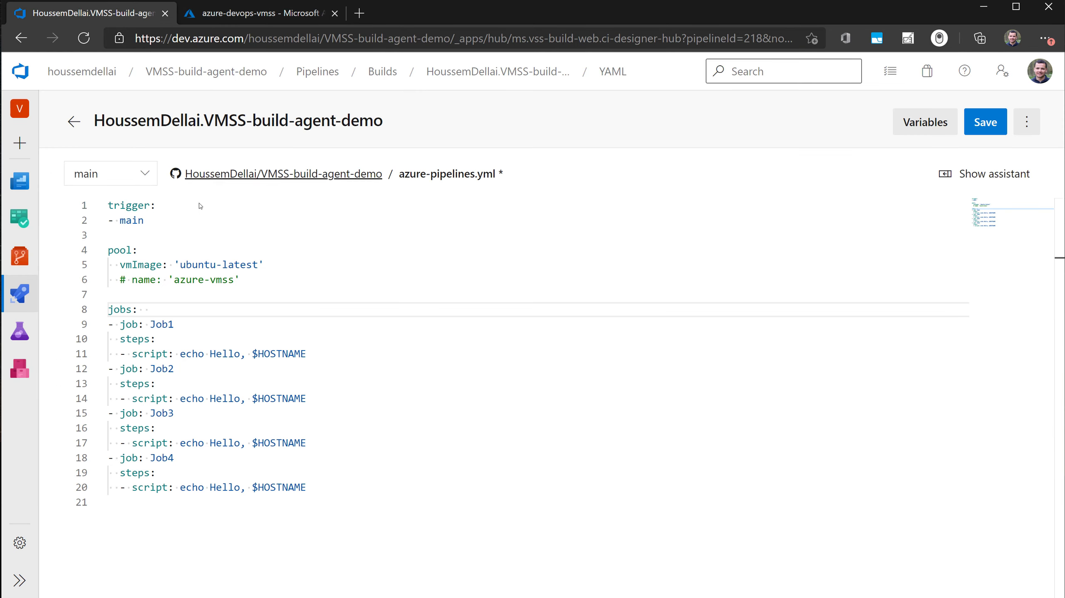
click(8, 581)
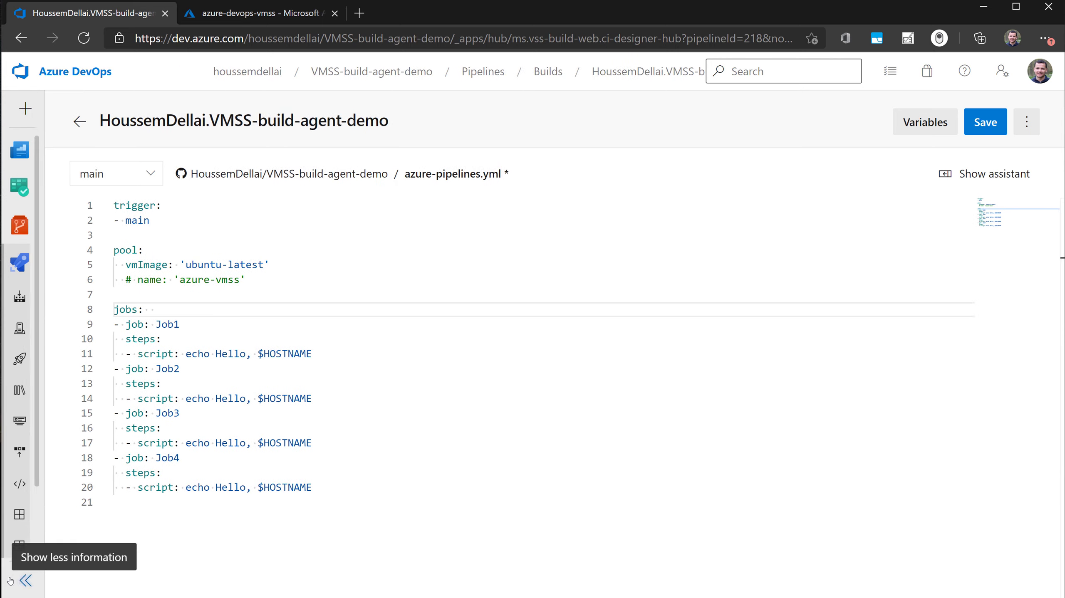
middle_click(47, 579)
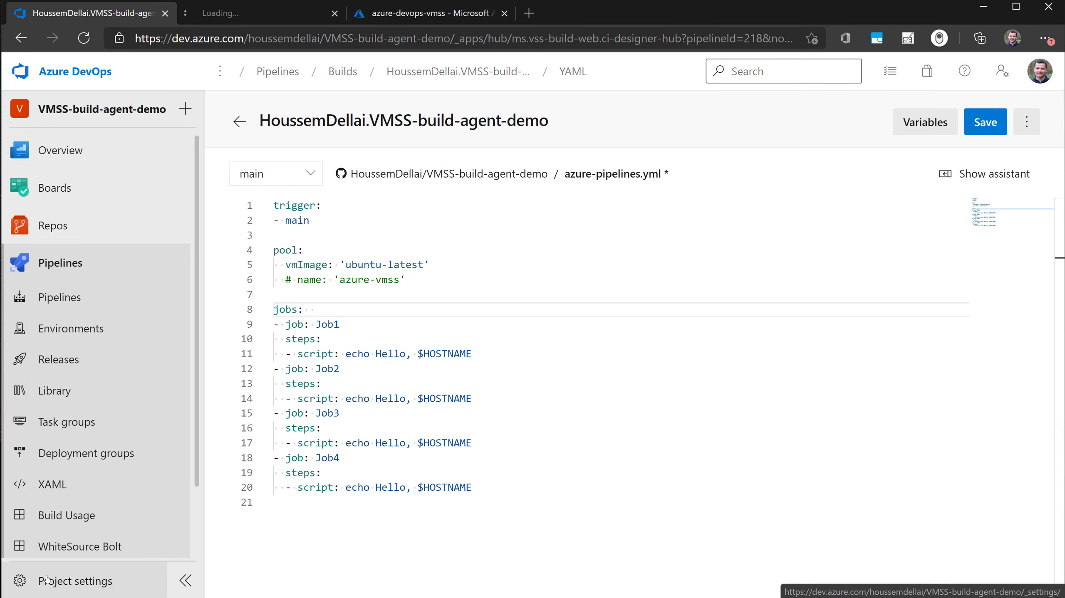
click(261, 18)
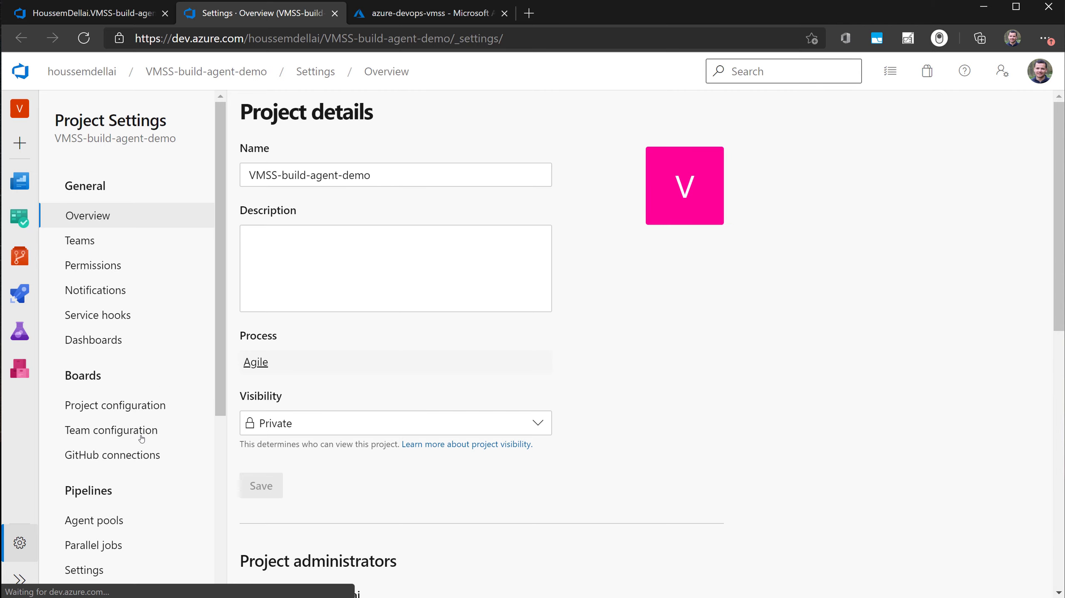
scroll(141, 436, down, 3)
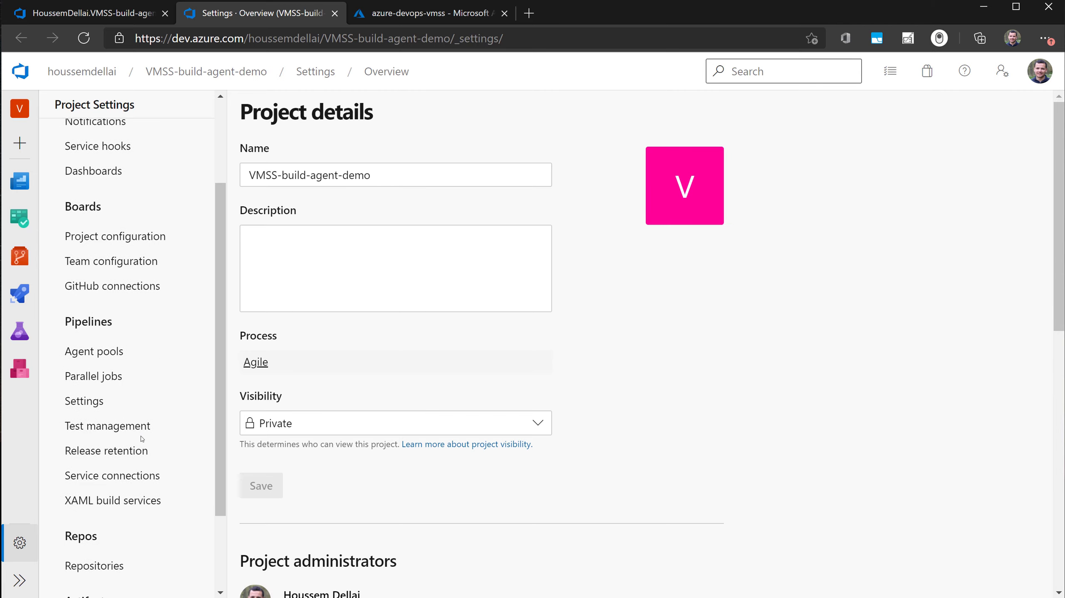
click(115, 356)
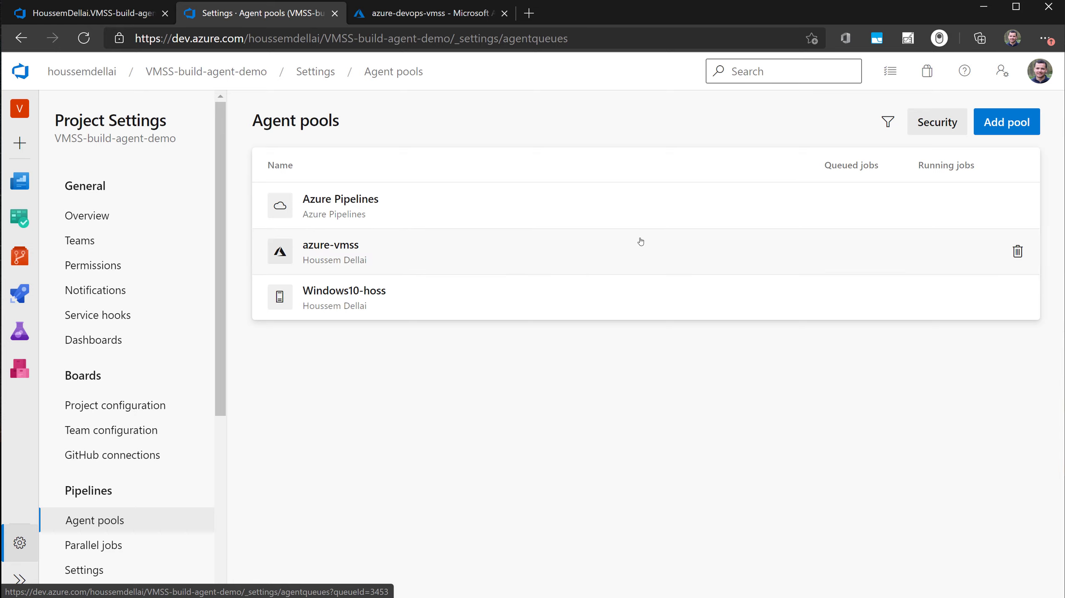
- Begin adding a new agent pool with Azure virtual machine scale set as its pool type
click(1006, 122)
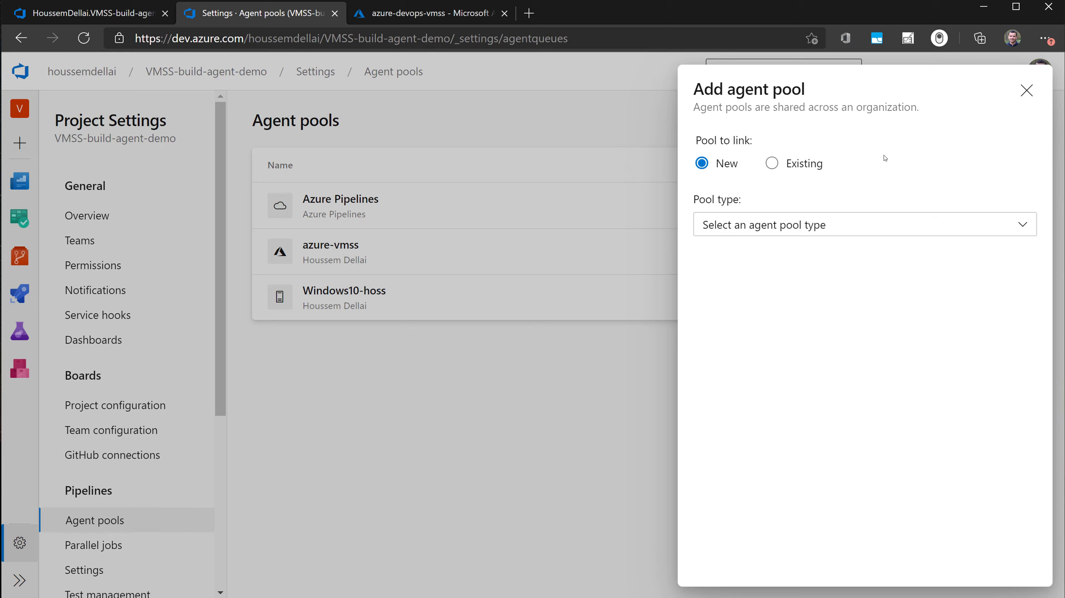
click(786, 233)
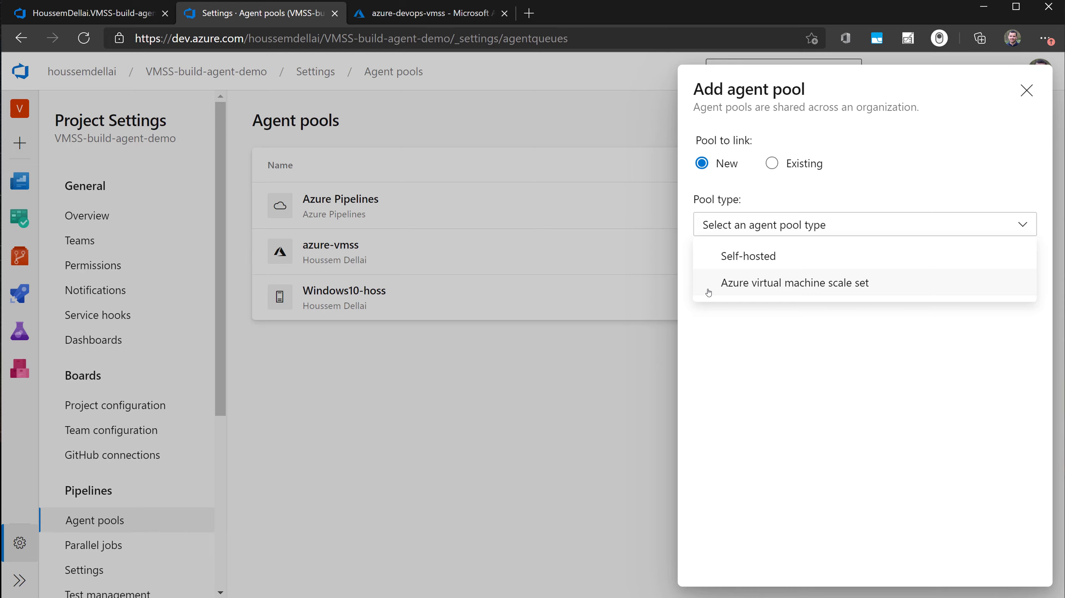
click(806, 290)
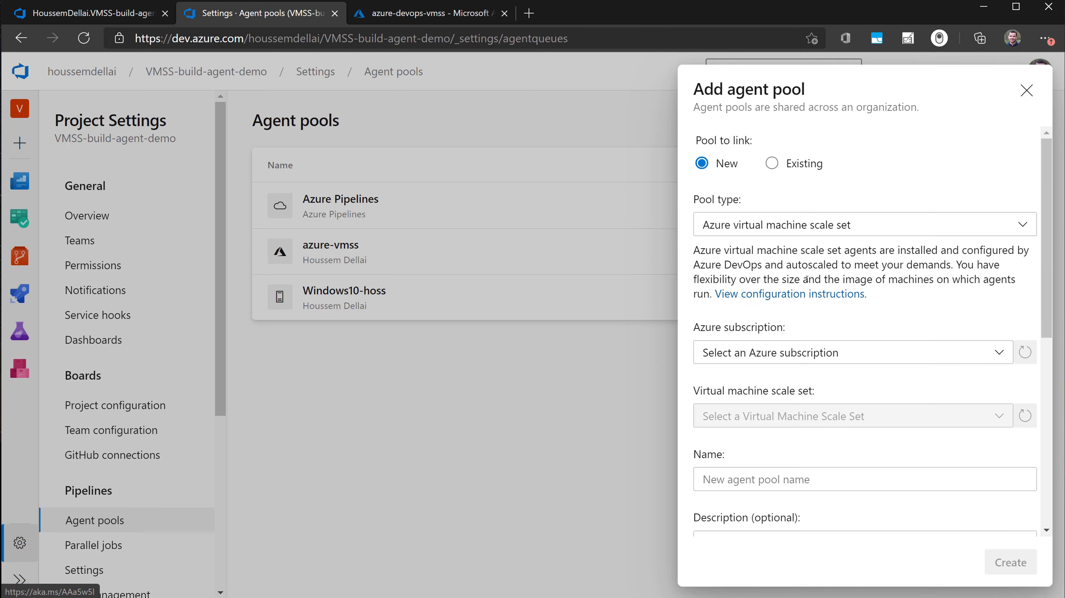
scroll(767, 371, down, 3)
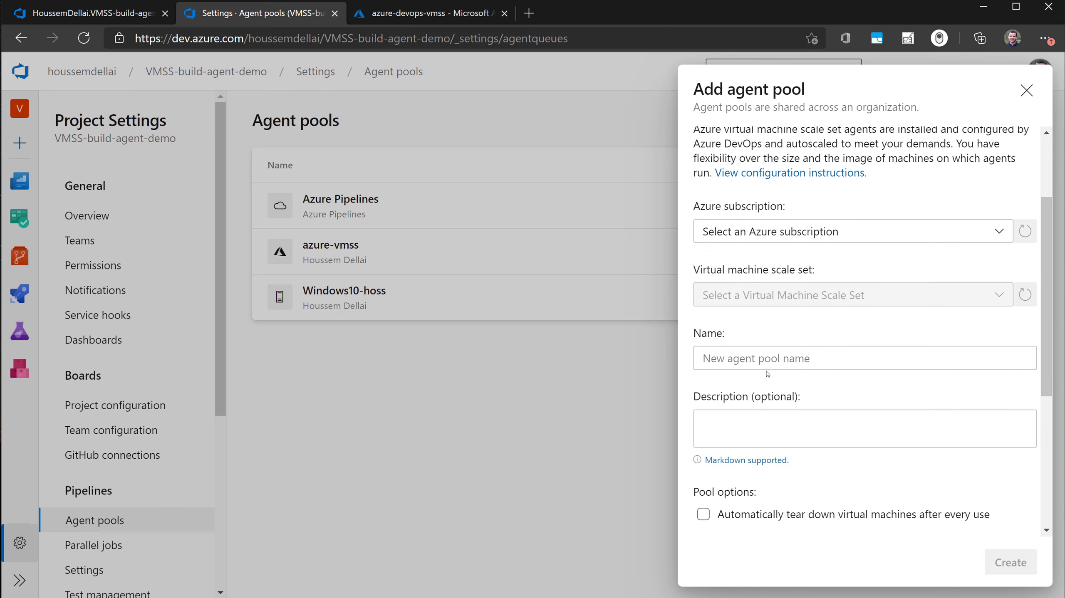
scroll(767, 373, up, 3)
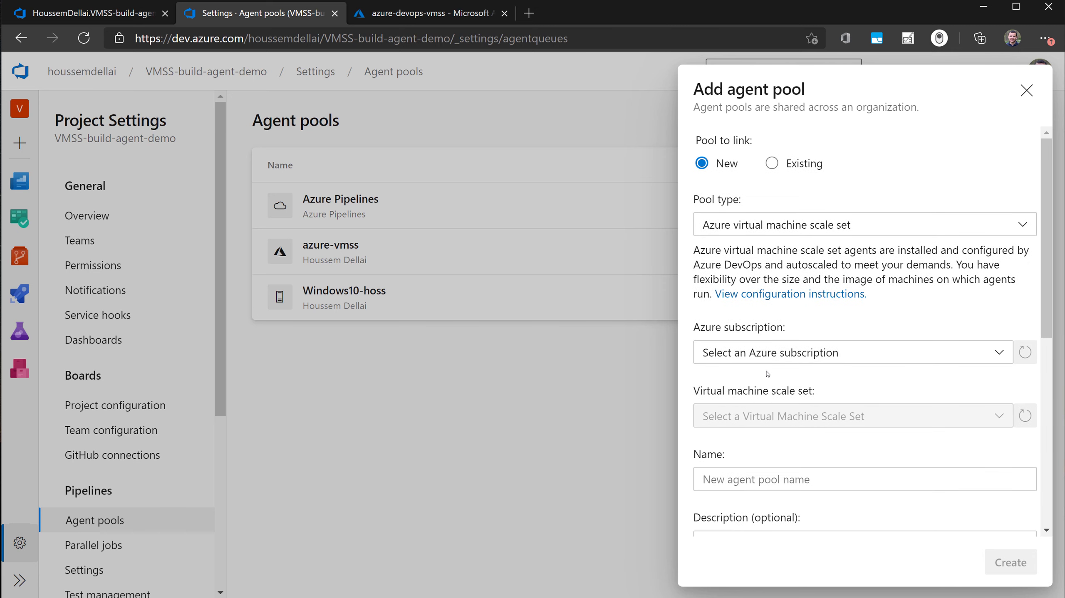
- Choose the Microsoft-Azure-0 subscription for the new agent pool and authorize access to it
click(777, 357)
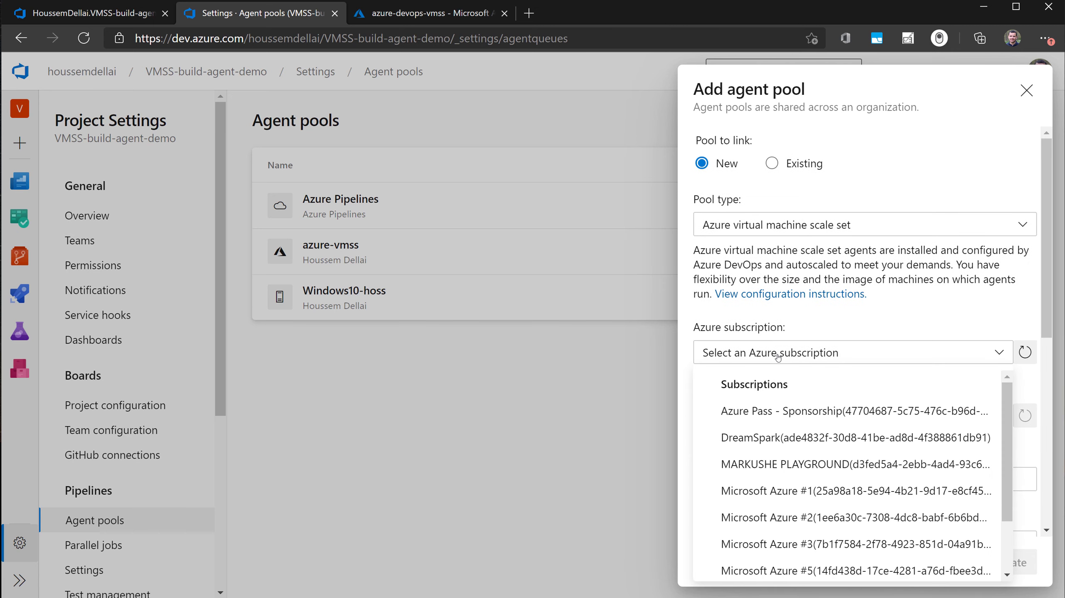
scroll(782, 452, down, 2)
click(790, 523)
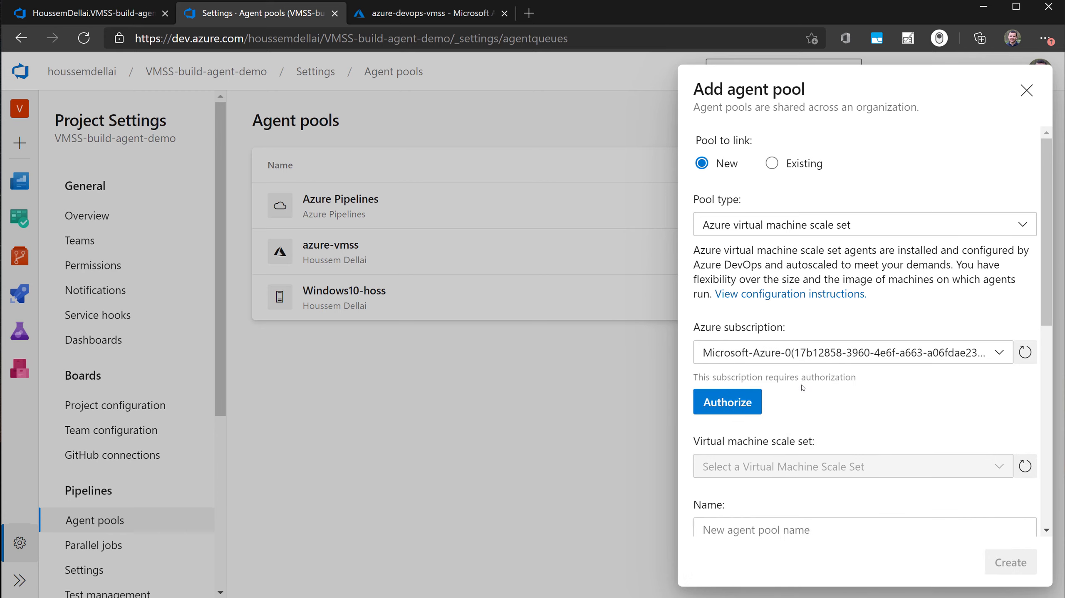
click(717, 402)
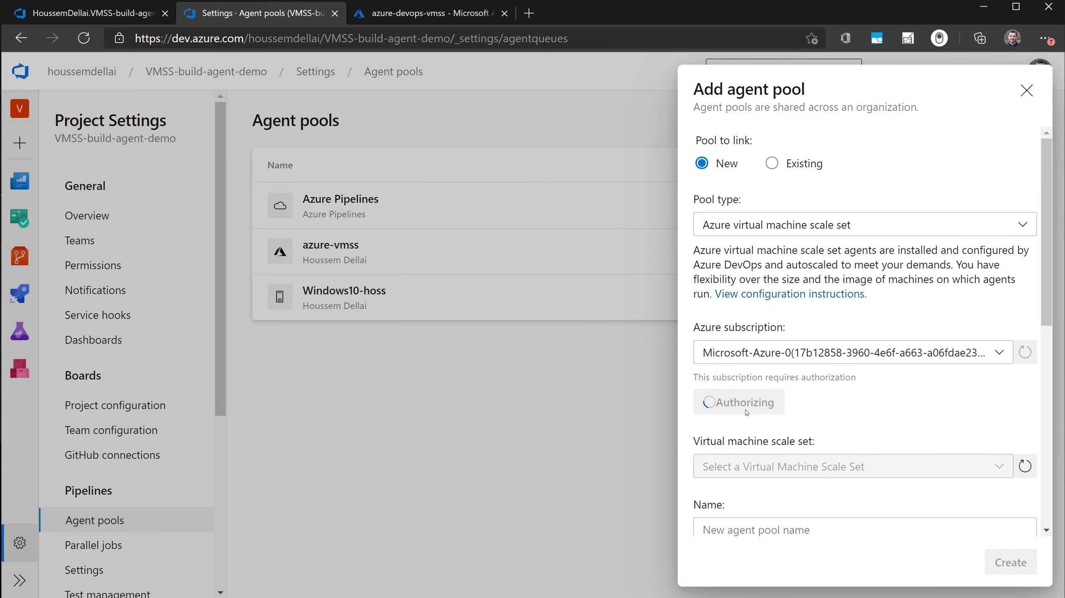
- Reload the available scale sets, choose azure-devops-vmss, and name the agent pool azure-devops-vmss
click(1026, 415)
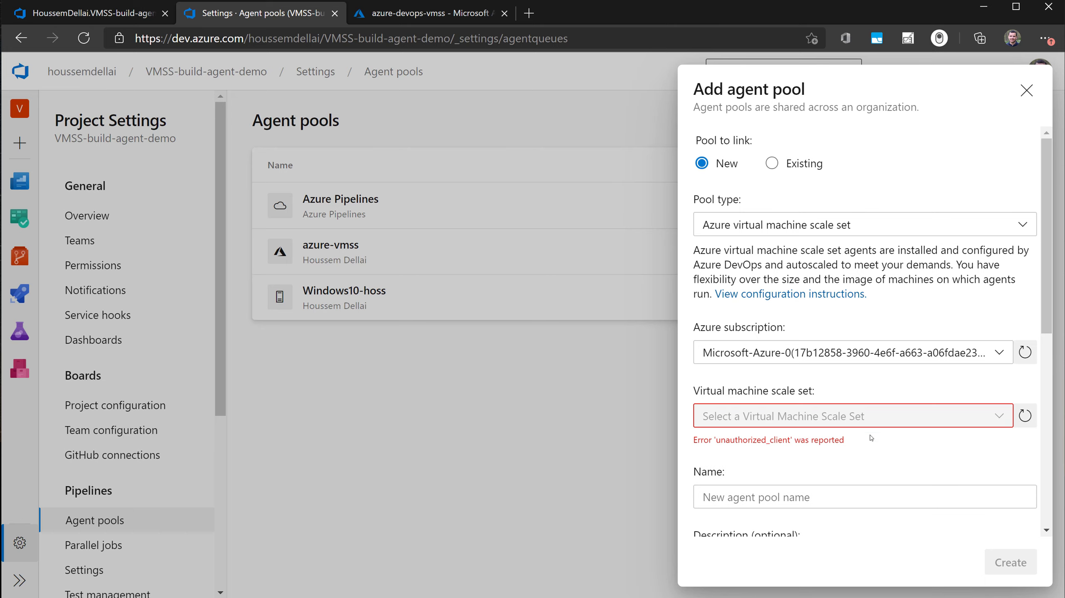
click(881, 416)
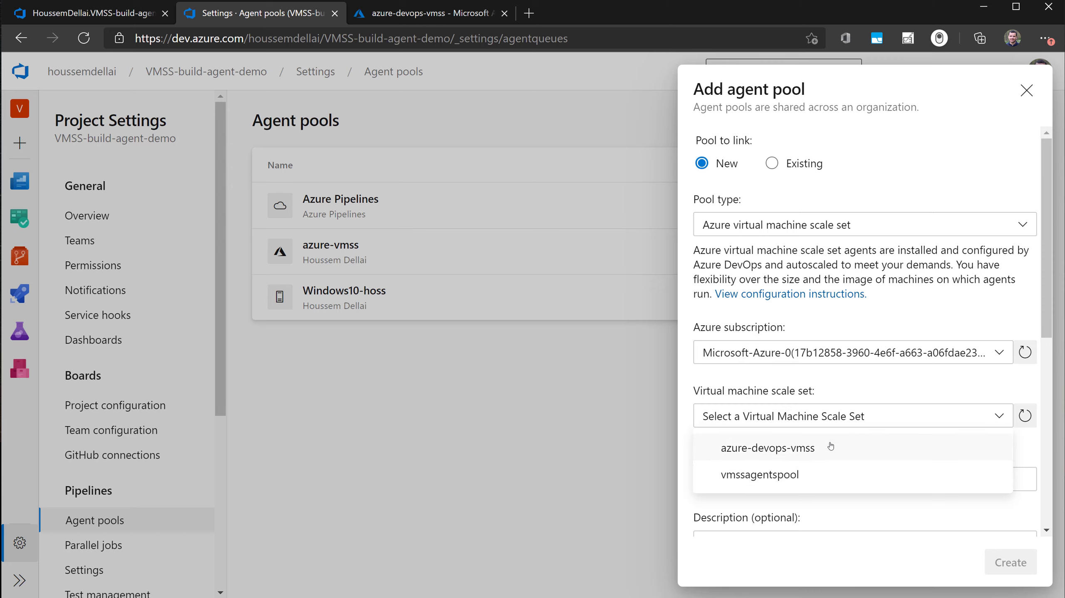
click(844, 449)
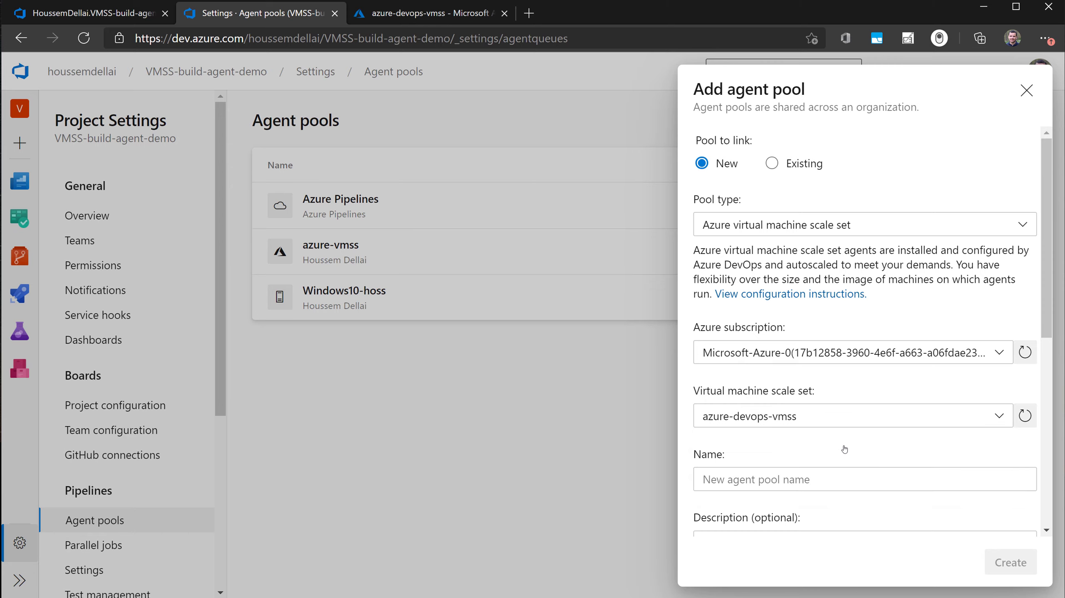
click(799, 479)
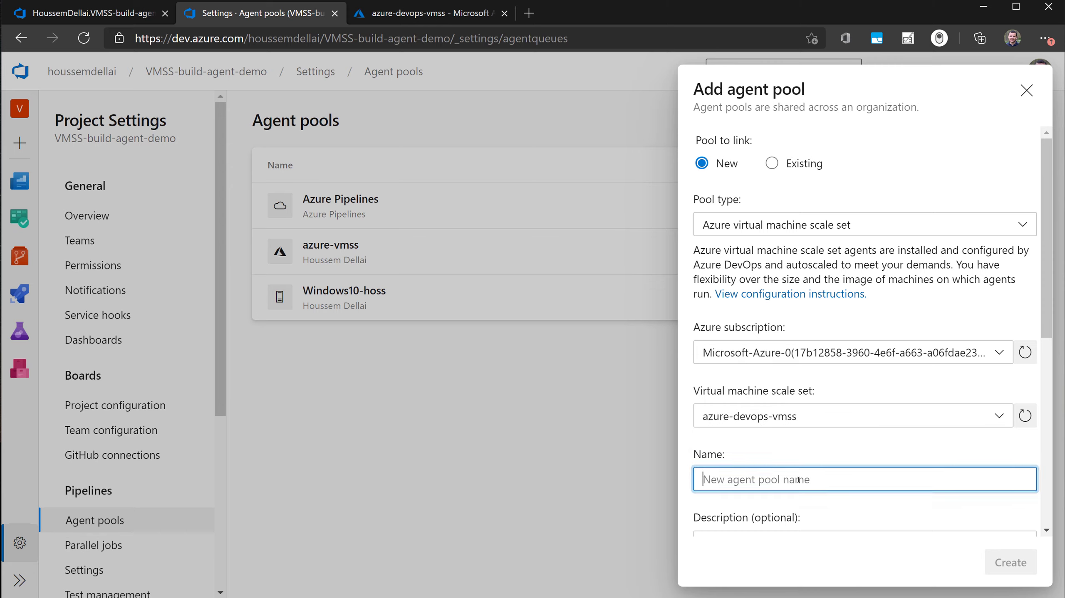
text(azure-devops-vmss)
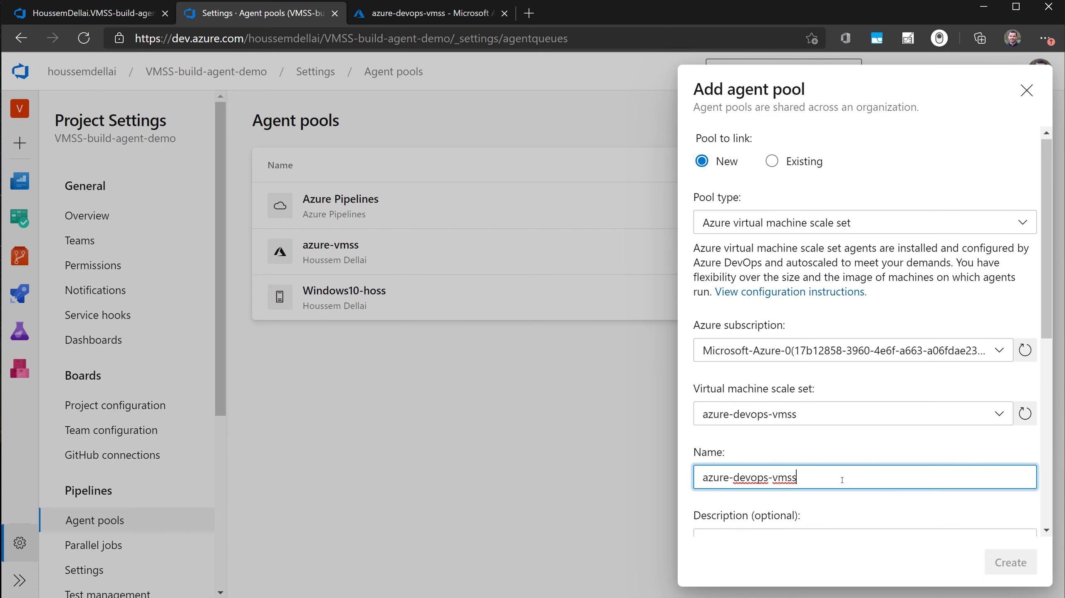
- Create the pool with automatic teardown after every use, maximum 10 virtual machines, 0 standby agents, 0-minute idle deletion delay and access for all pipelines
scroll(788, 461, down, 5)
scroll(813, 421, down, 3)
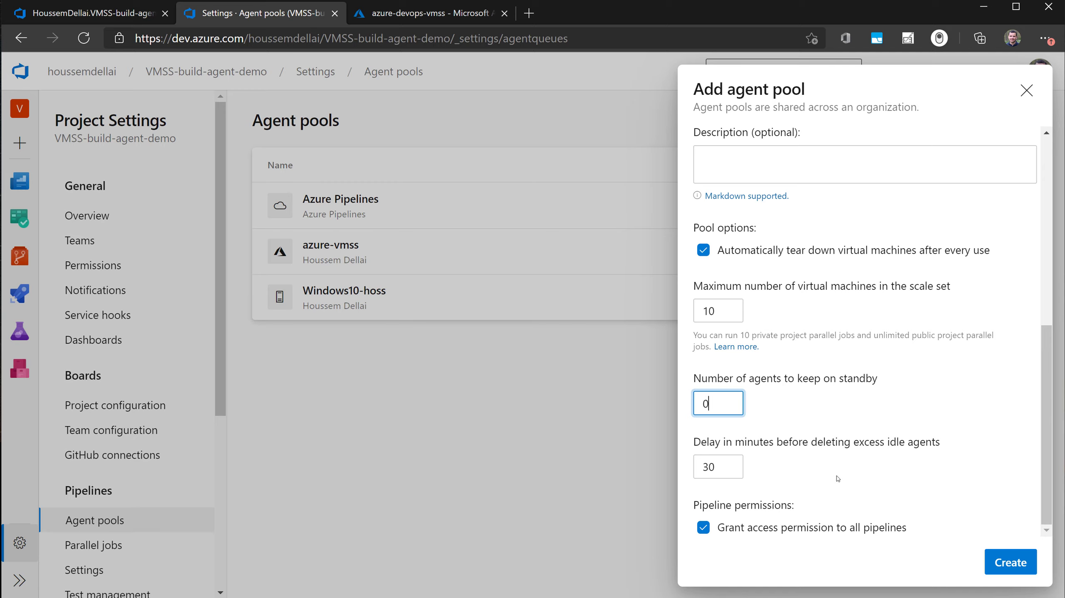
click(725, 466)
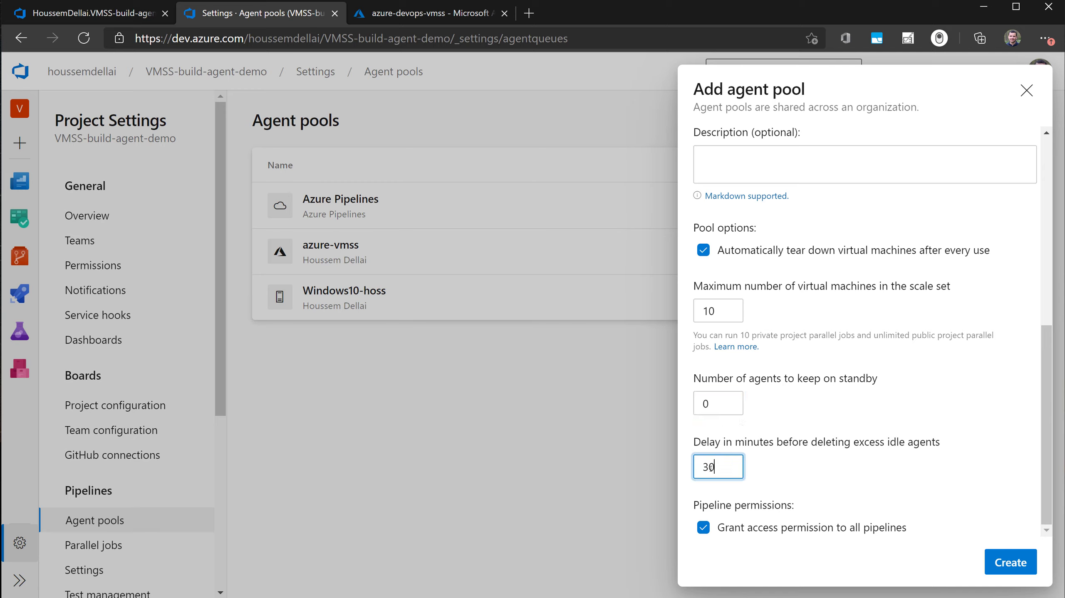
drag(708, 469, 678, 472)
key(BackSpace)
click(1018, 566)
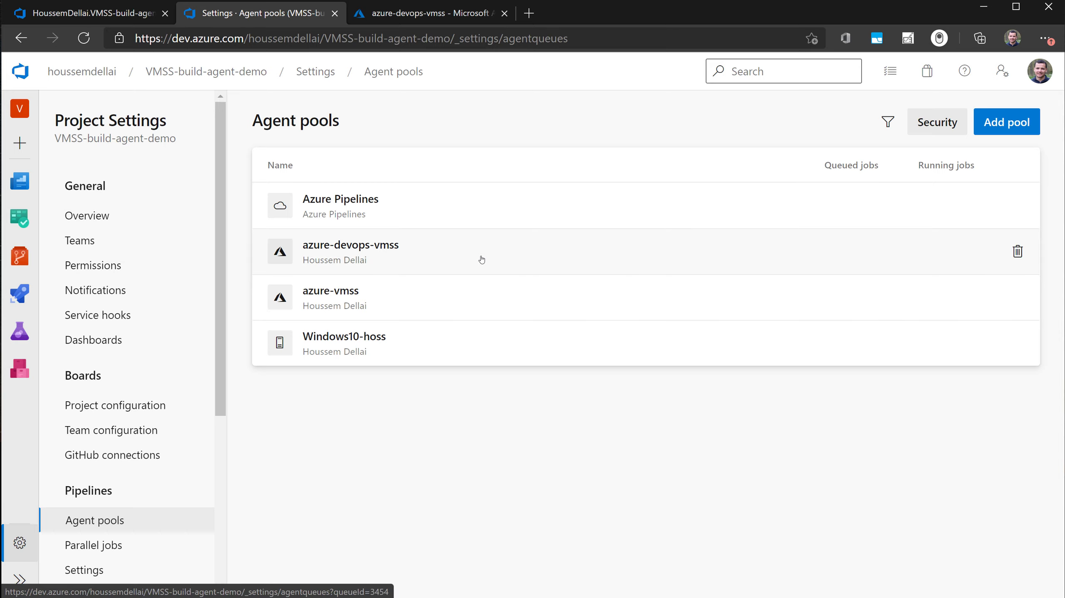
- Open the azure-devops-vmss agent pool and review its scale set pool settings and Azure subscription settings
click(403, 255)
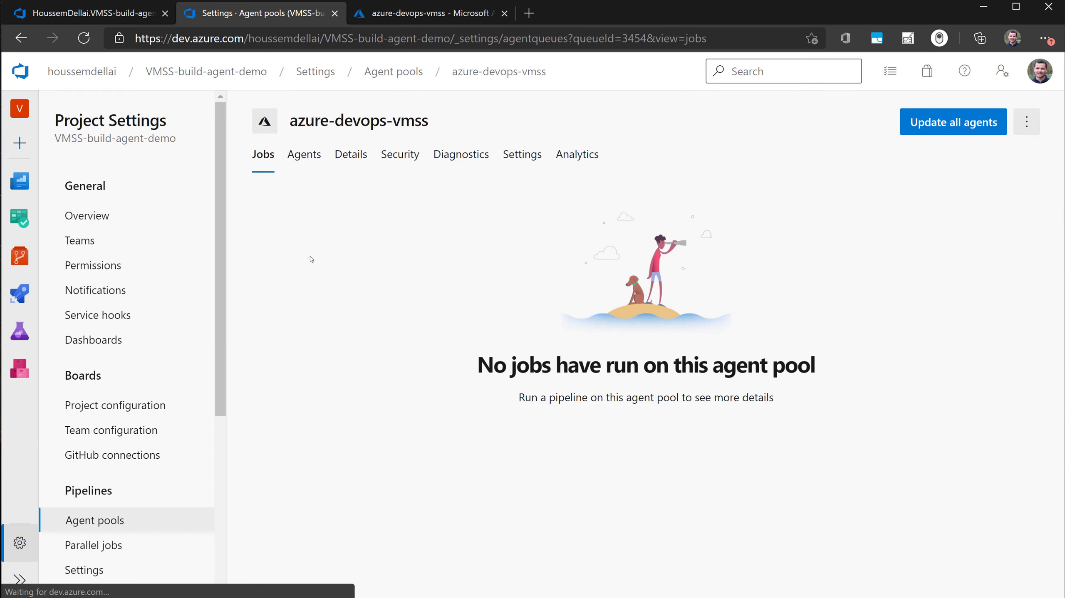
click(515, 156)
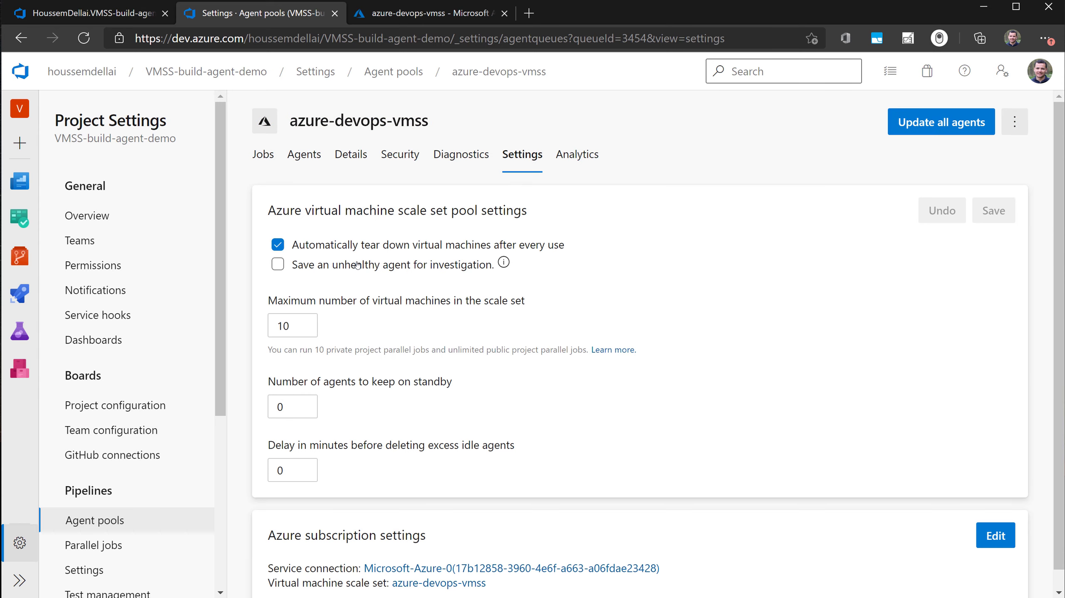
scroll(418, 318, down, 1)
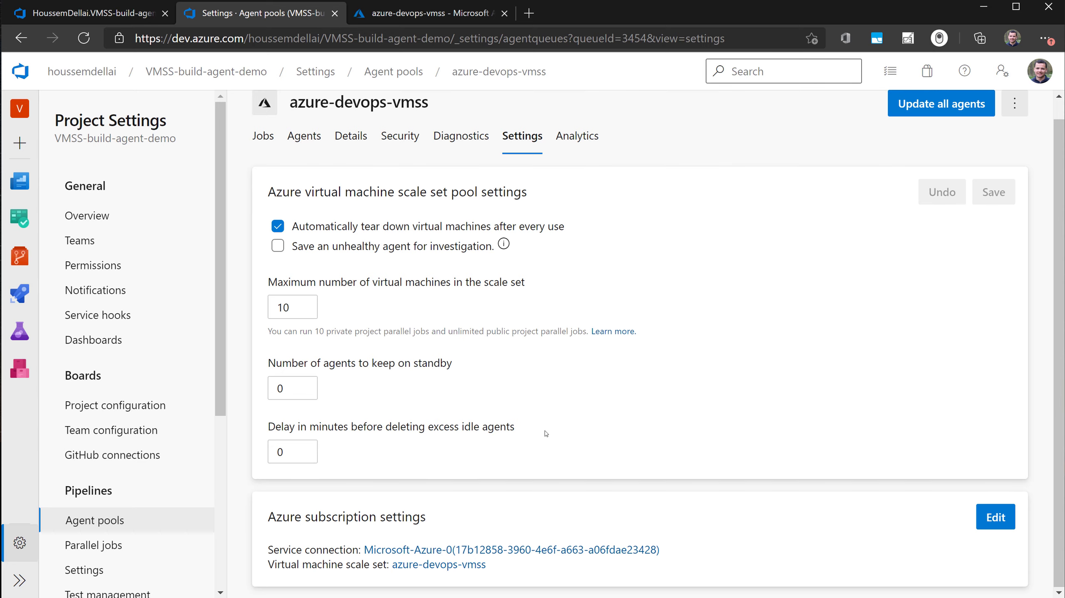
scroll(419, 293, up, 1)
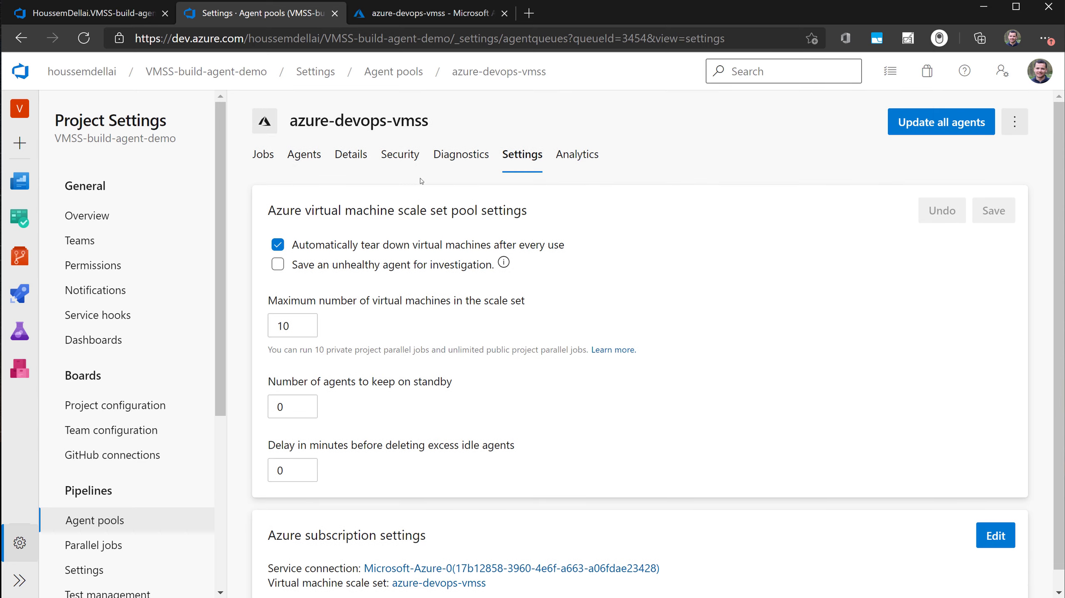
- Check the pool's agents, and upgrade scale set instance azure-devops-vmss_0 to the latest model in the Azure portal
click(297, 162)
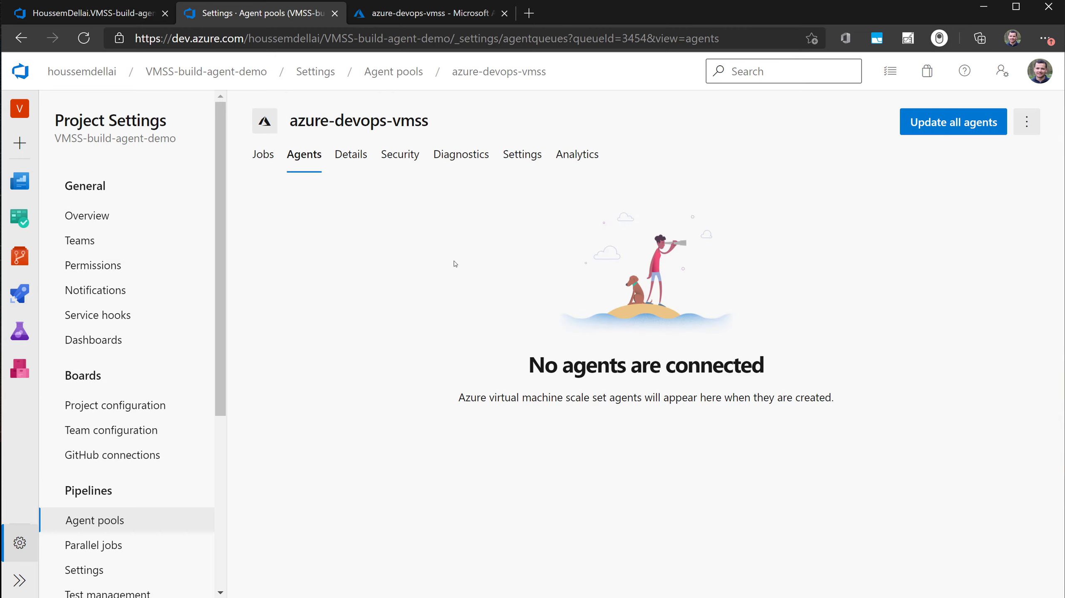
click(433, 14)
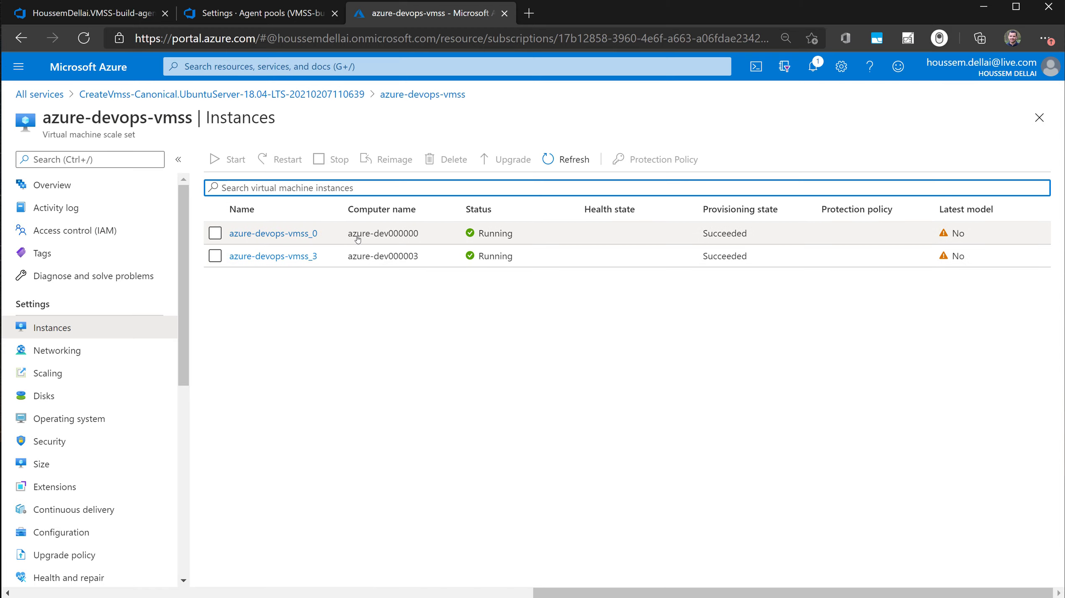
click(300, 235)
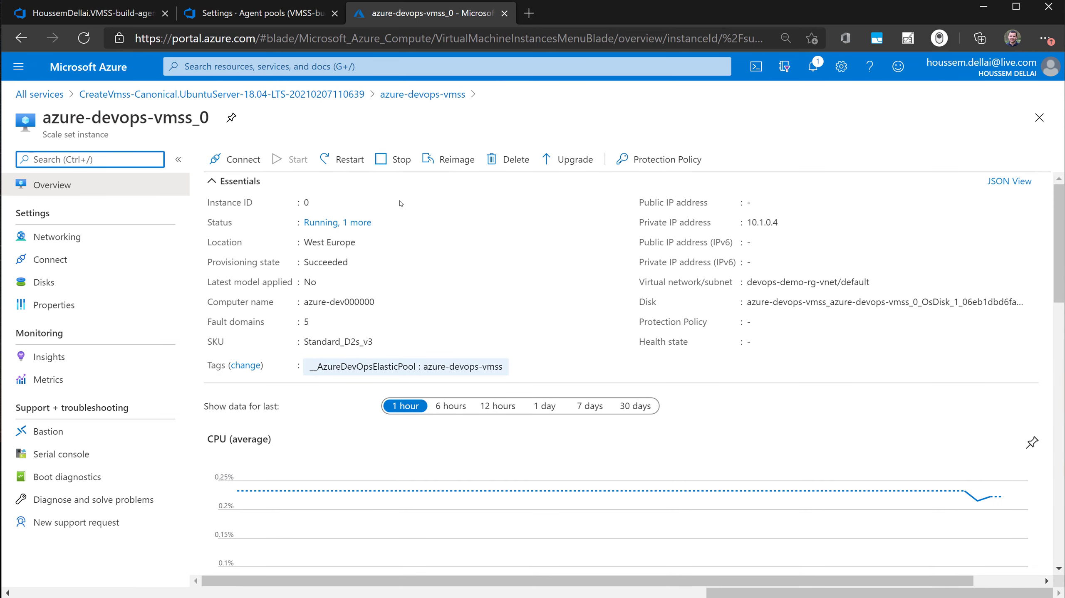
click(564, 163)
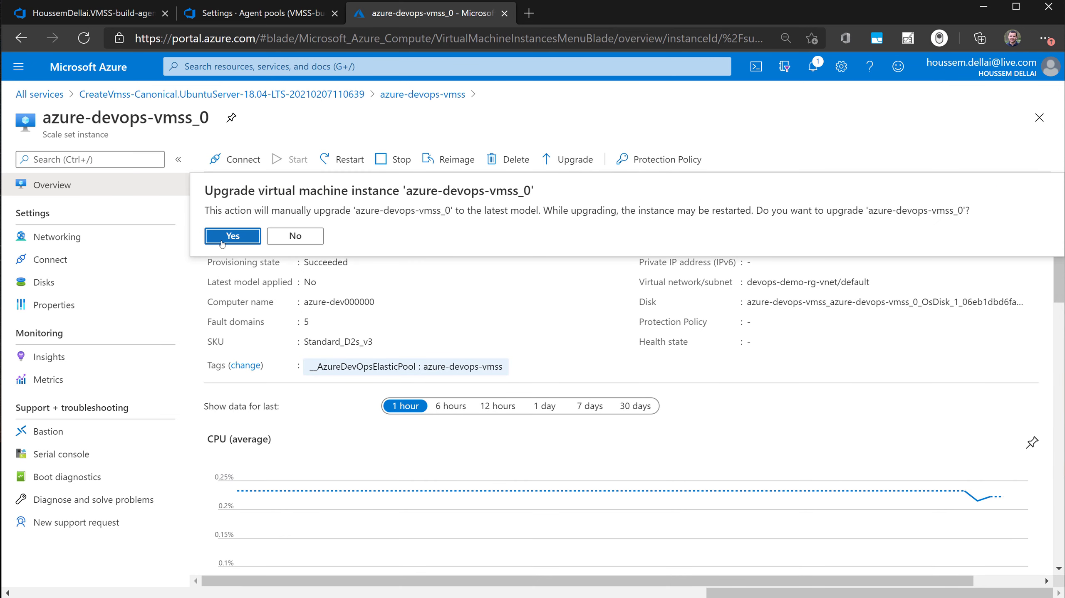
click(222, 244)
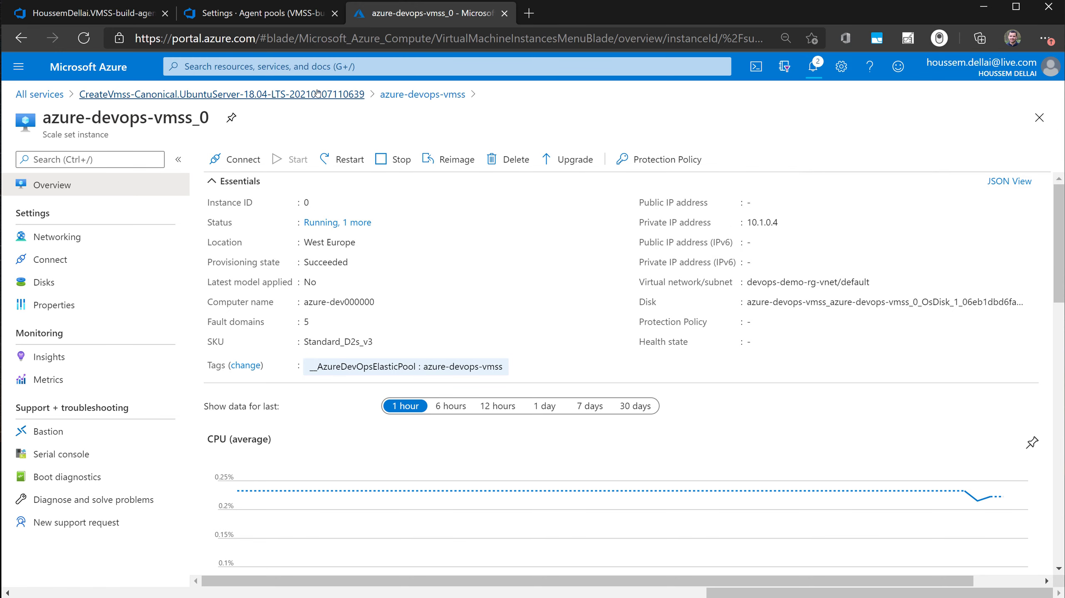
- Upgrade scale set instance azure-devops-vmss_3 to the latest model, and check the pool's agents in Azure DevOps
click(416, 96)
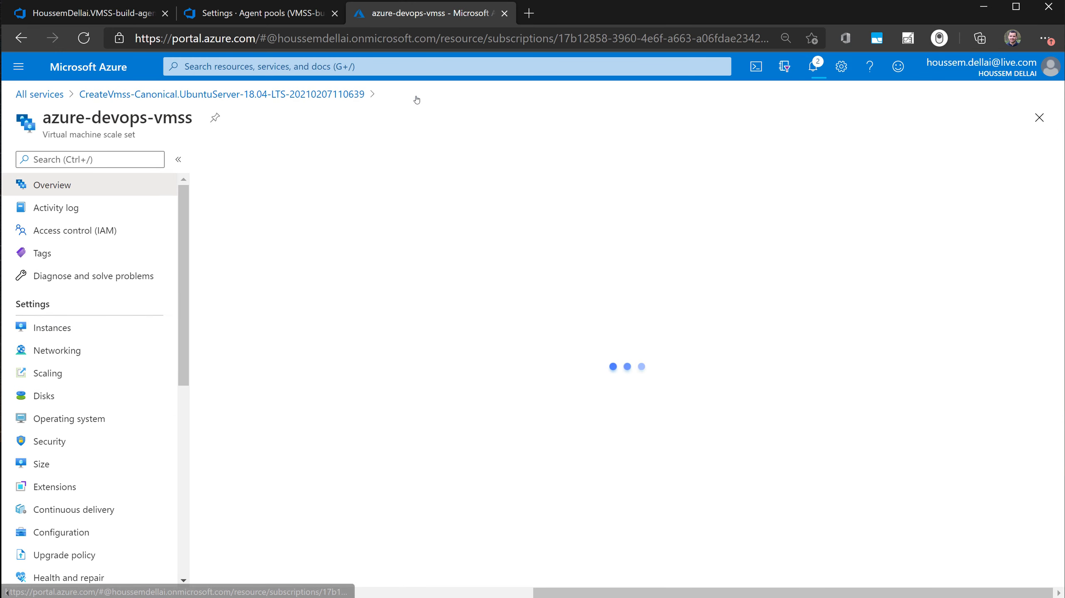
click(52, 327)
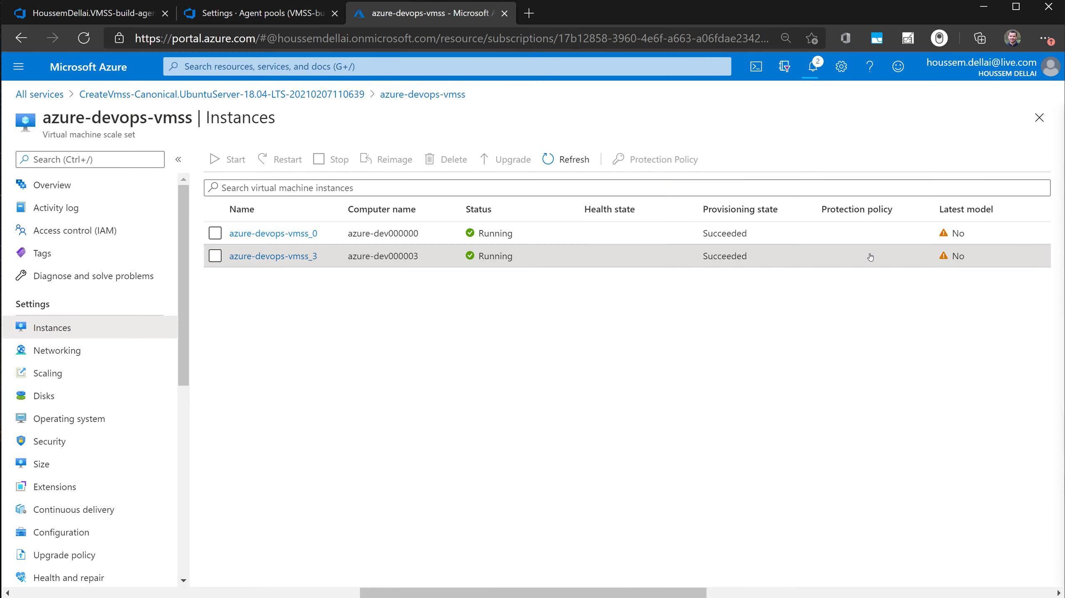
click(870, 257)
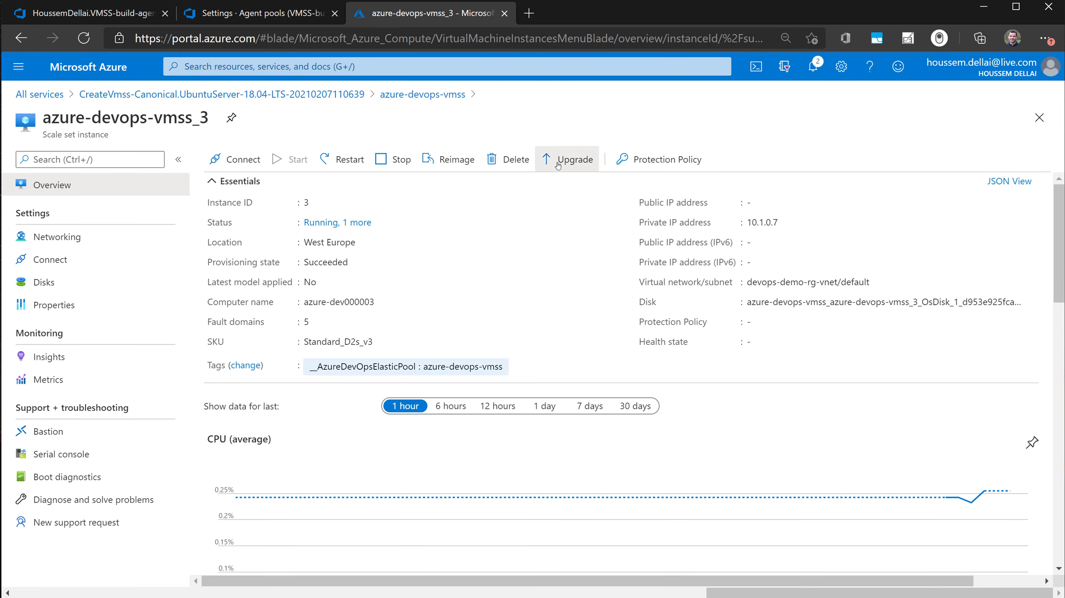
click(558, 164)
click(239, 238)
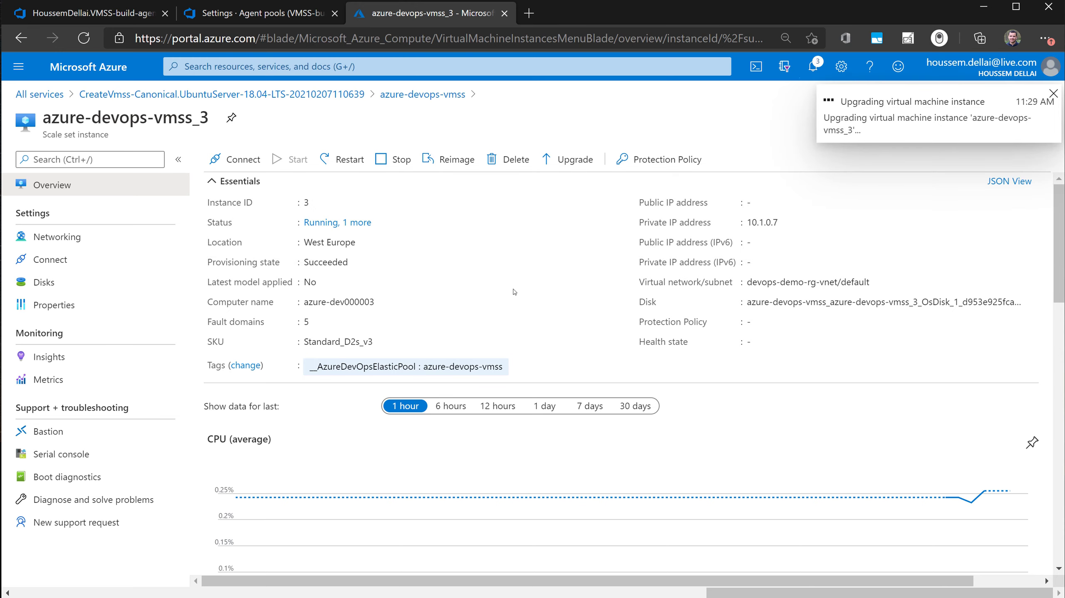
click(813, 66)
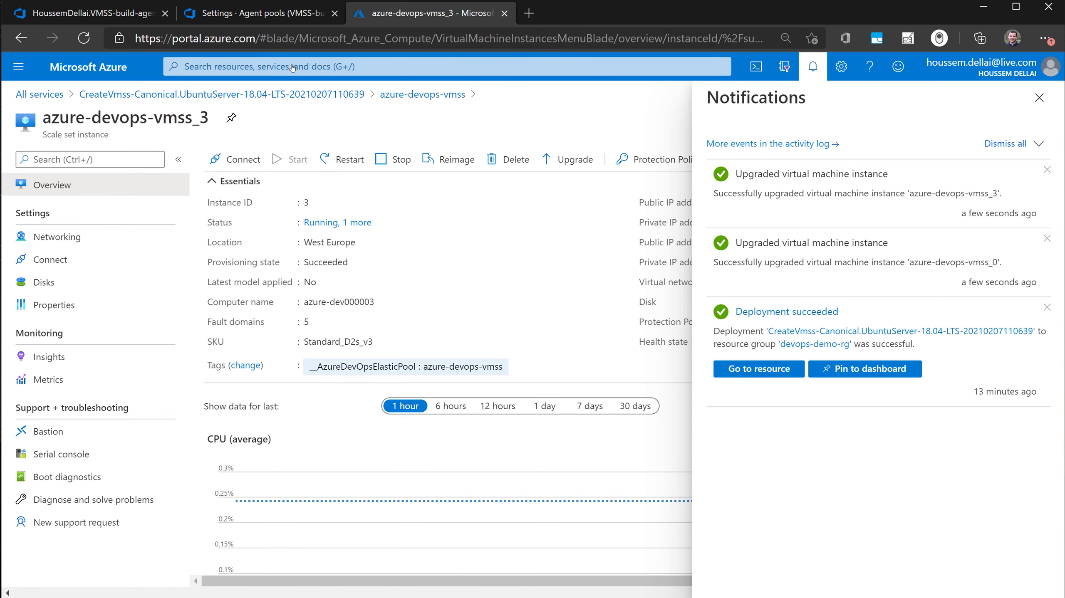
click(210, 11)
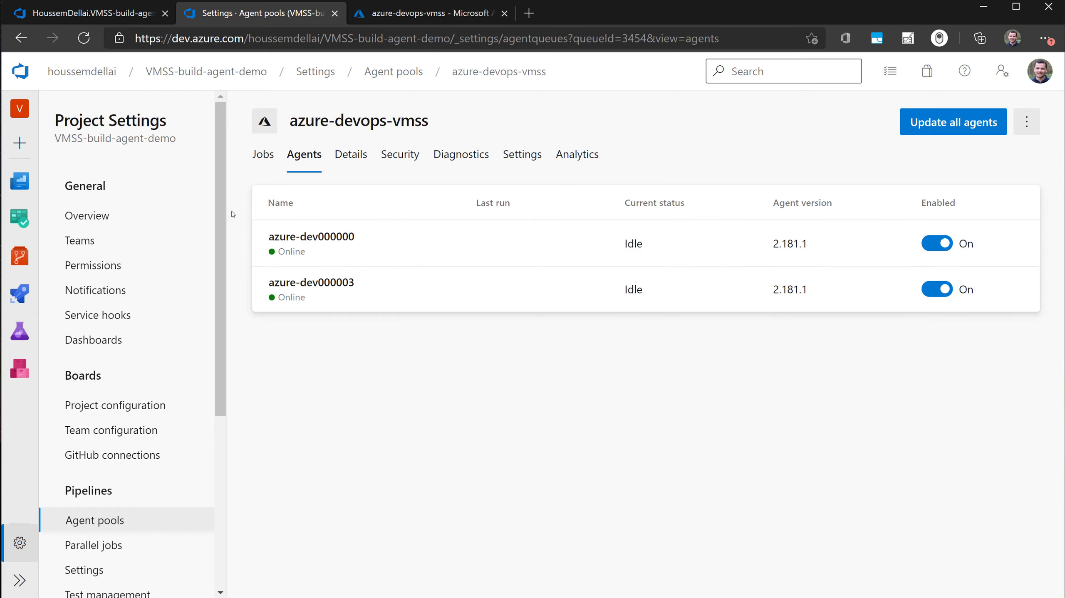
- In azure-pipelines.yml, comment out the vmImage 'ubuntu-latest' line under pool and uncomment the pool name line
click(76, 17)
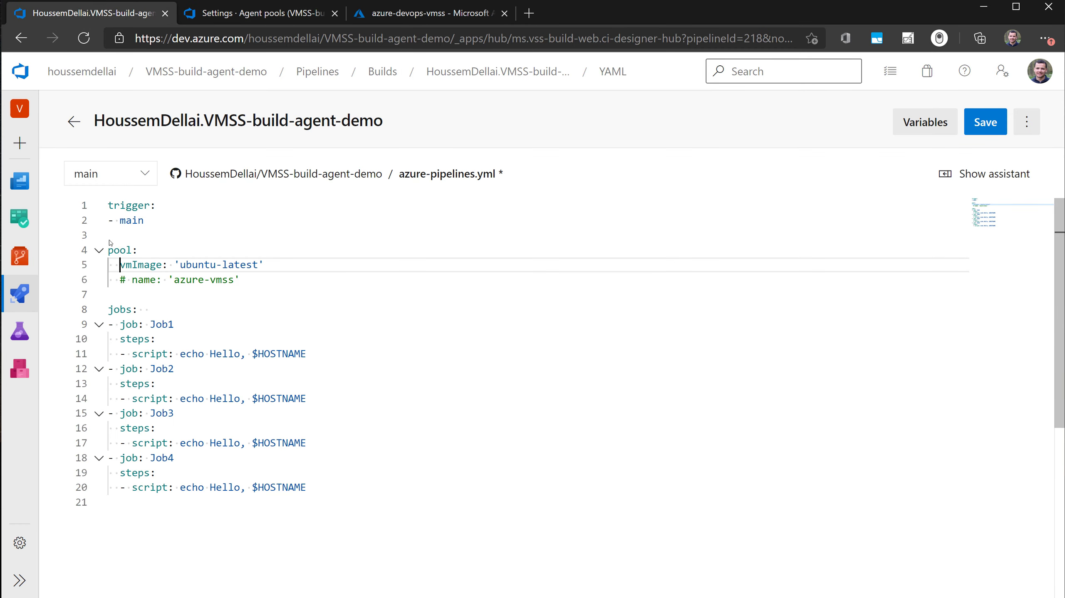
double_click(120, 250)
click(287, 262)
drag(278, 265, 142, 262)
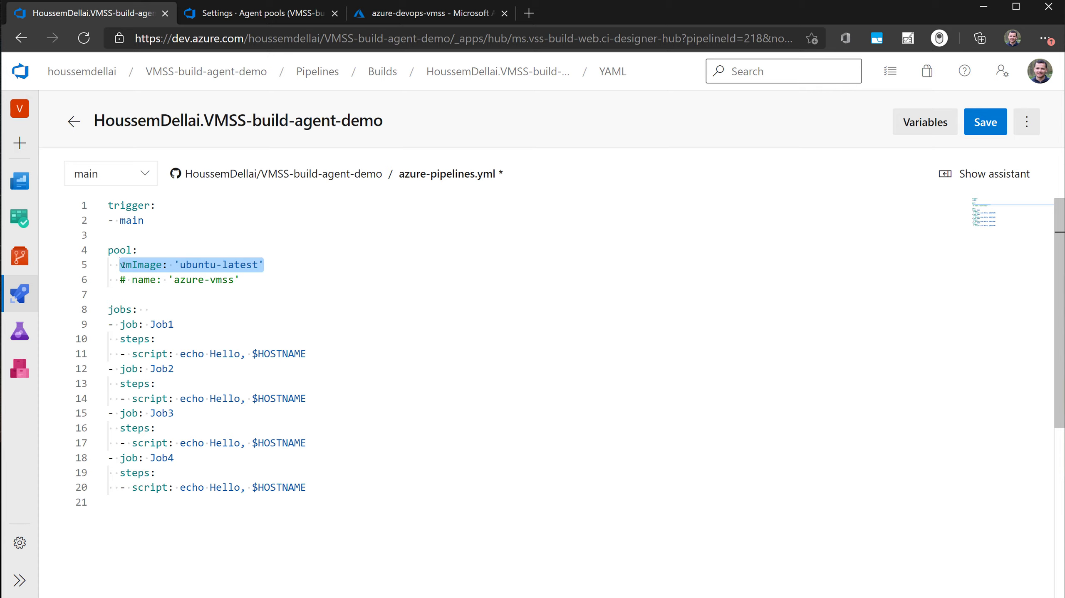
click(133, 265)
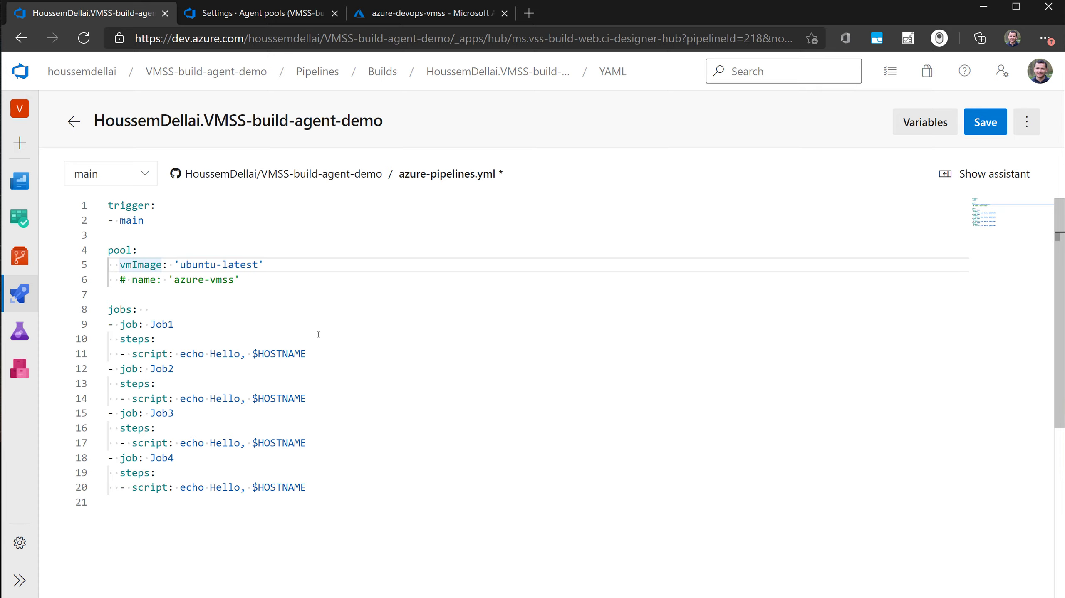
text(#)
key(Down)
key(BackSpace)
key(BackSpace)
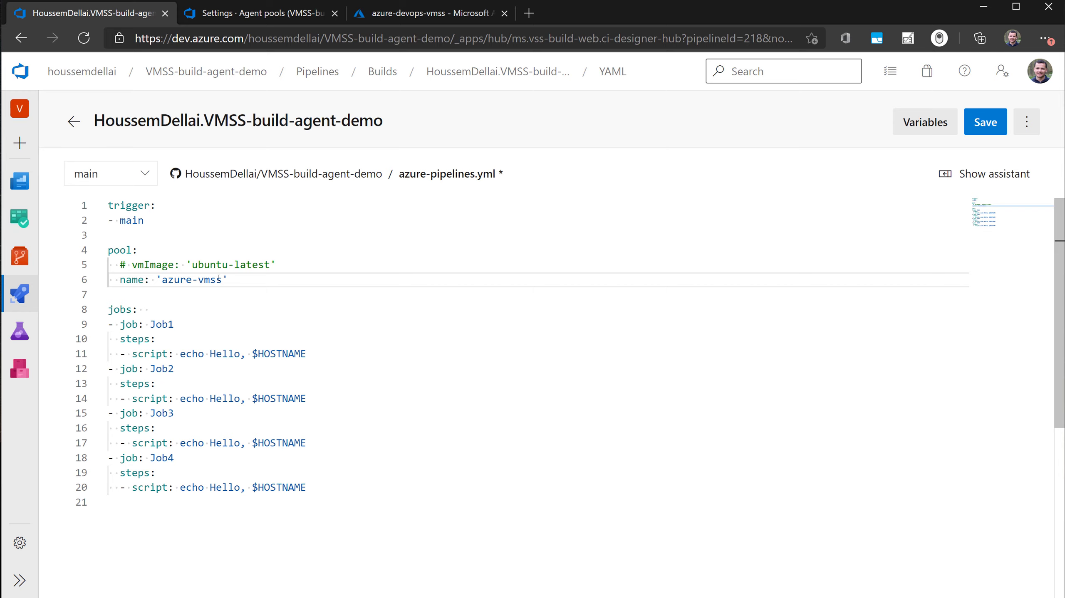
- Set the pipeline's pool name to the copied azure-devops-vmss and commit azure-pipelines.yml directly to the main branch
click(260, 13)
drag(445, 127, 287, 120)
key(ctrl+c)
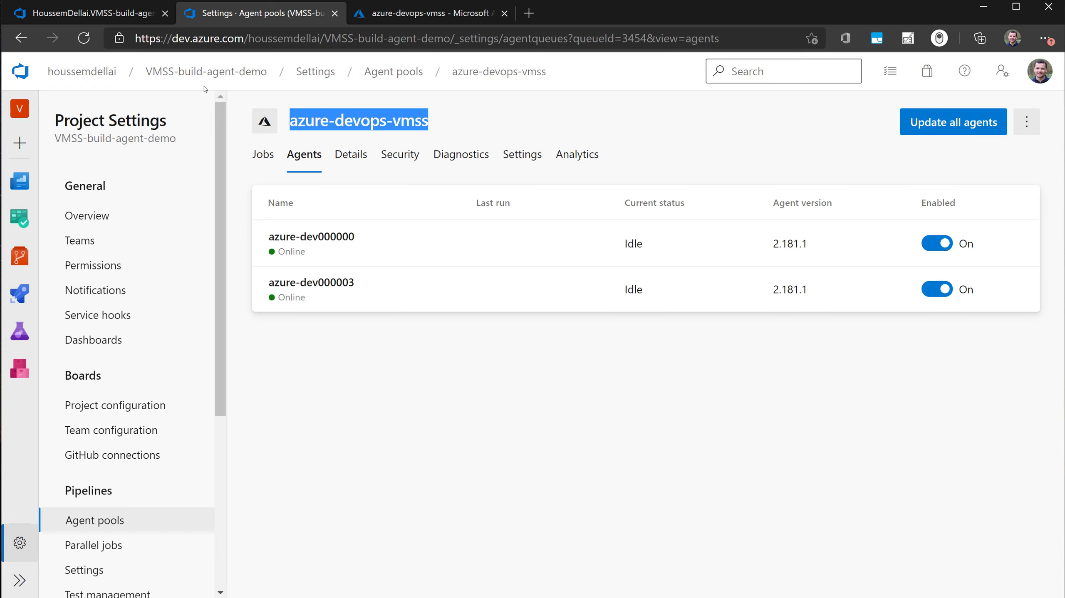
click(117, 15)
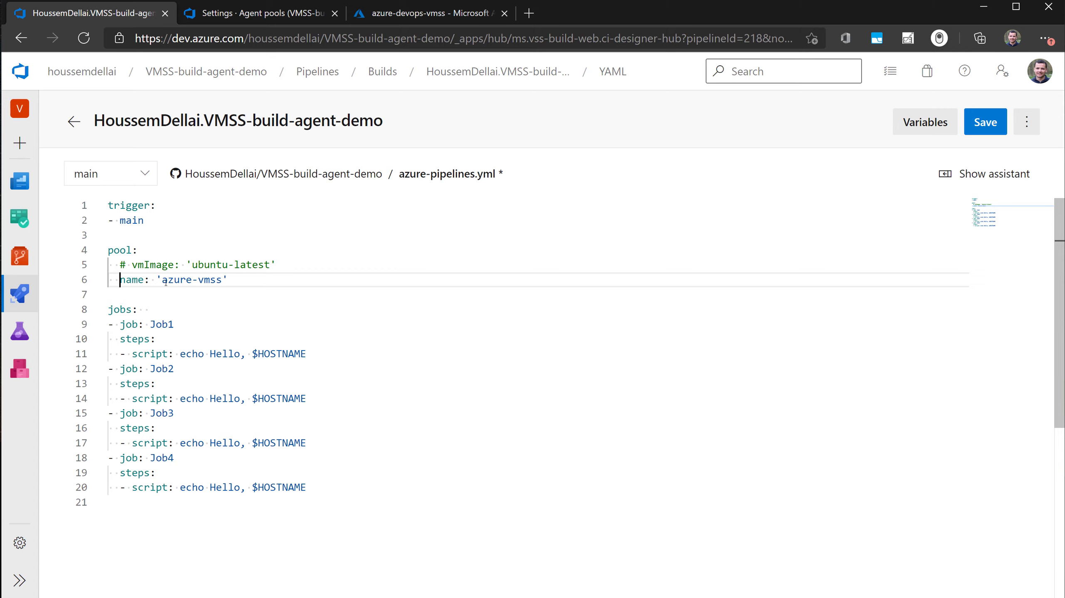
drag(163, 280, 223, 280)
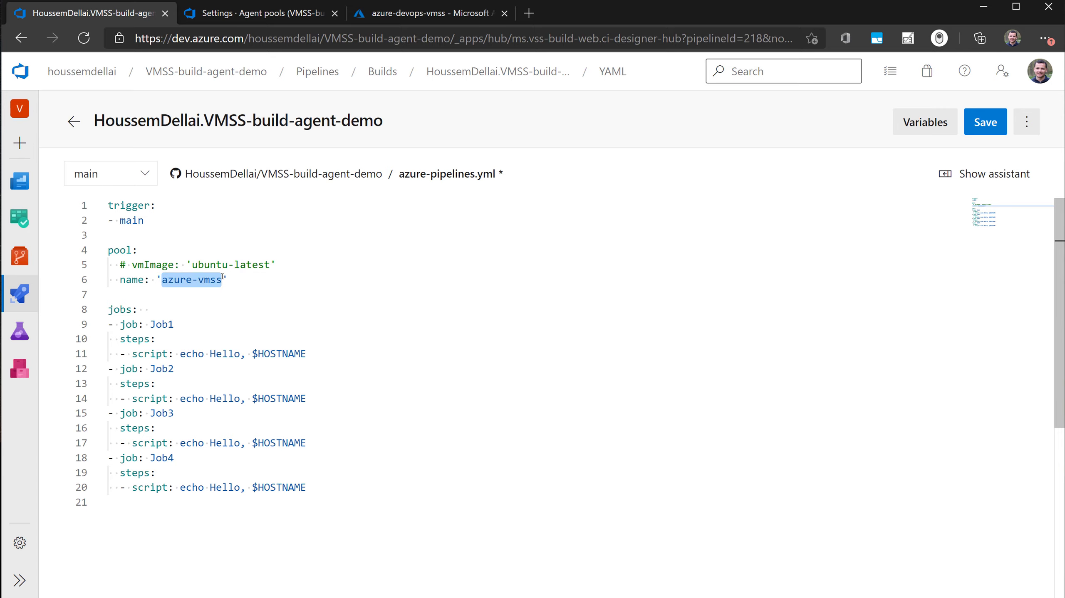
key(ctrl+v)
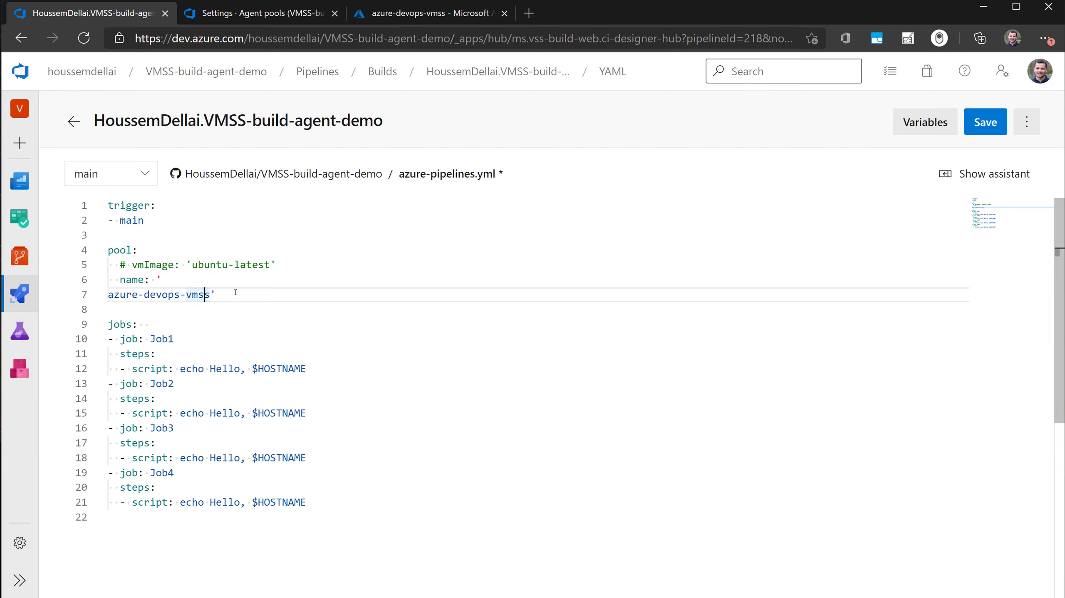
key(Home)
key(BackSpace)
click(985, 121)
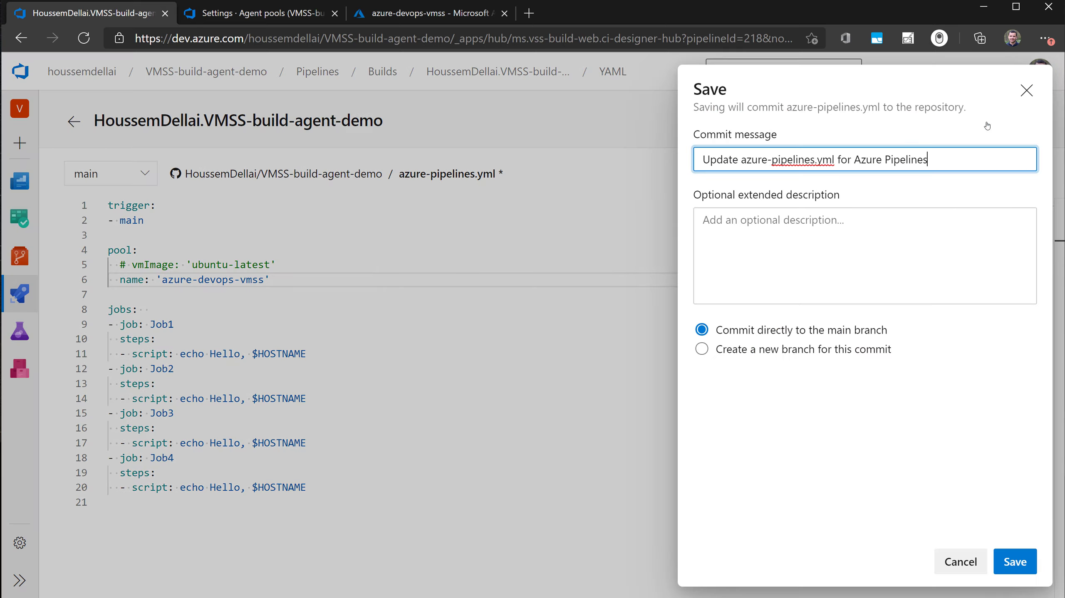
click(1015, 561)
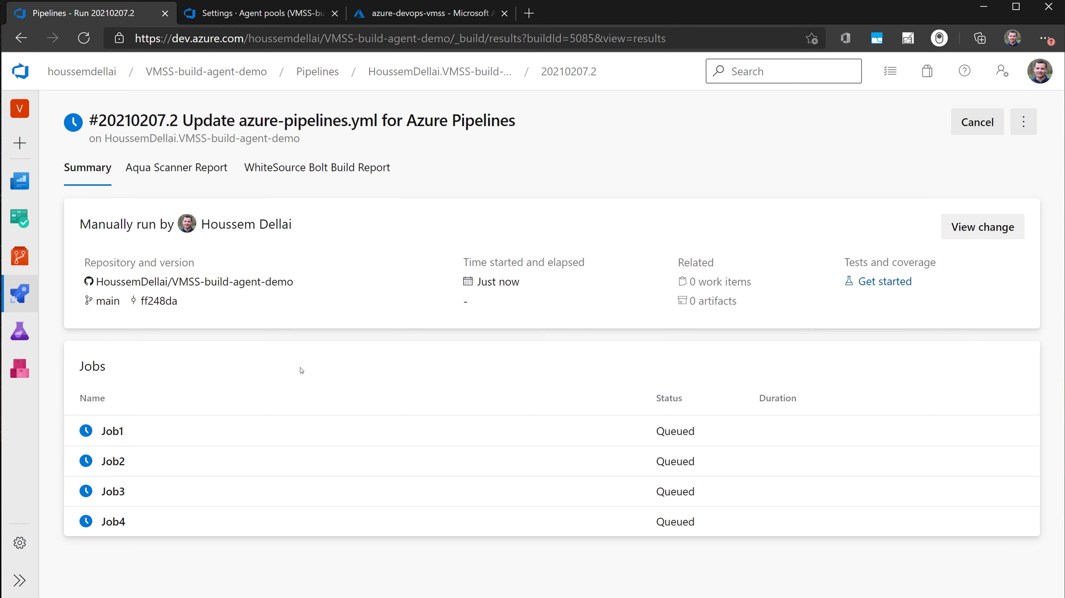
- Check the scale set's instances in the Azure portal and the pool's agents in Azure DevOps during the pipeline run
click(423, 13)
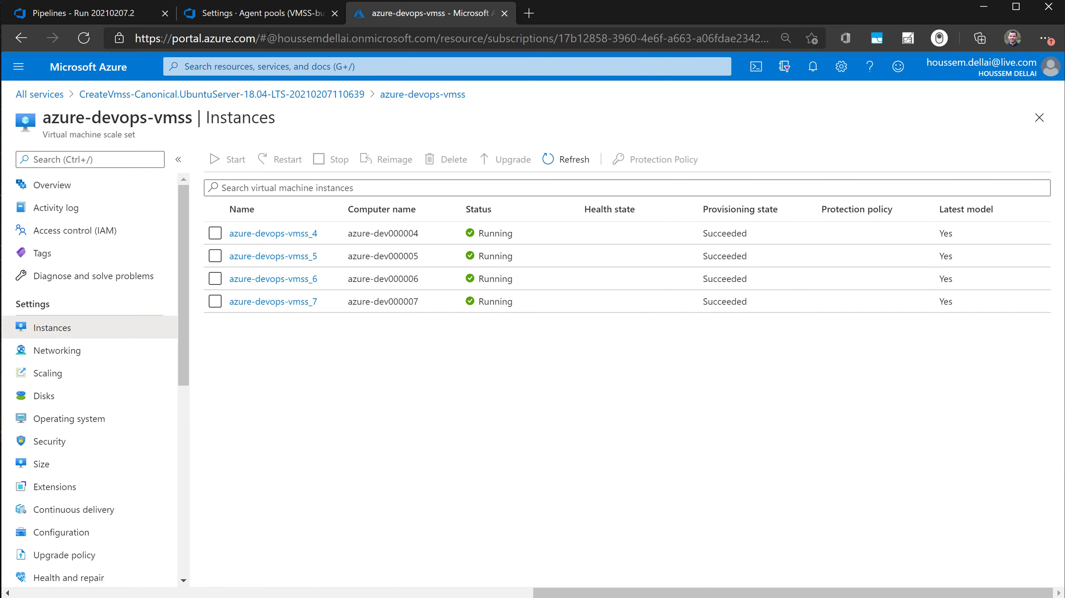
click(259, 13)
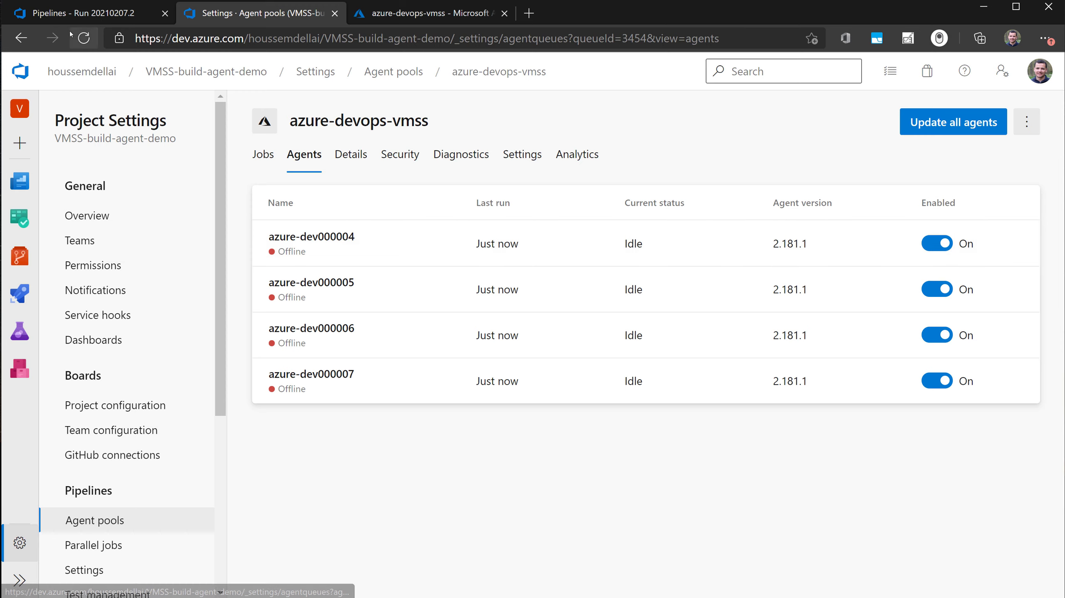
click(84, 13)
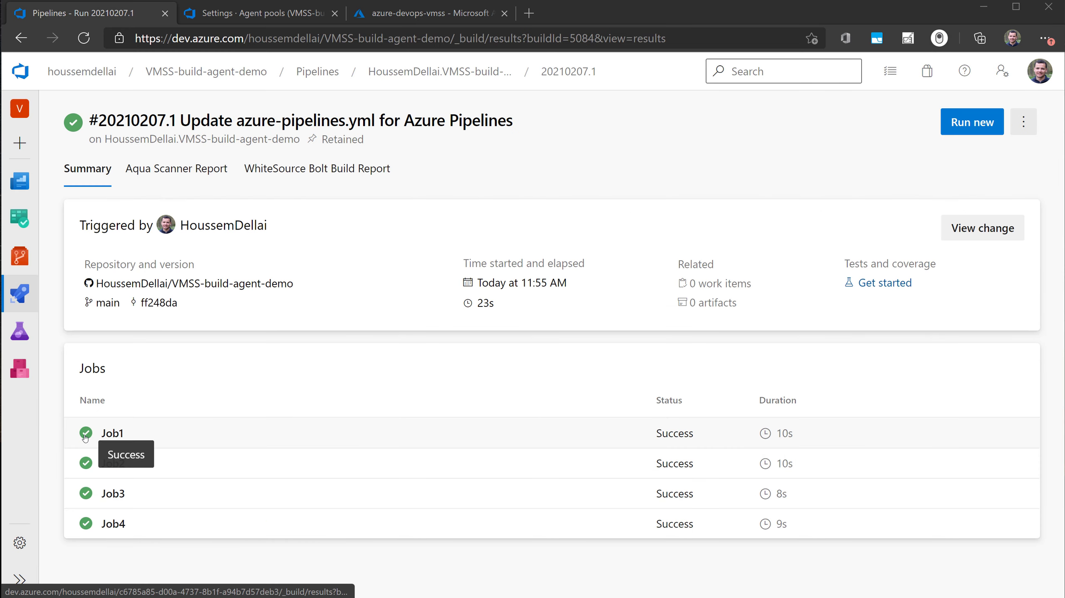
- Examine the logs of Job1, Job2 and Job3 in run 20210207.1 to see which agent executed each job
click(85, 438)
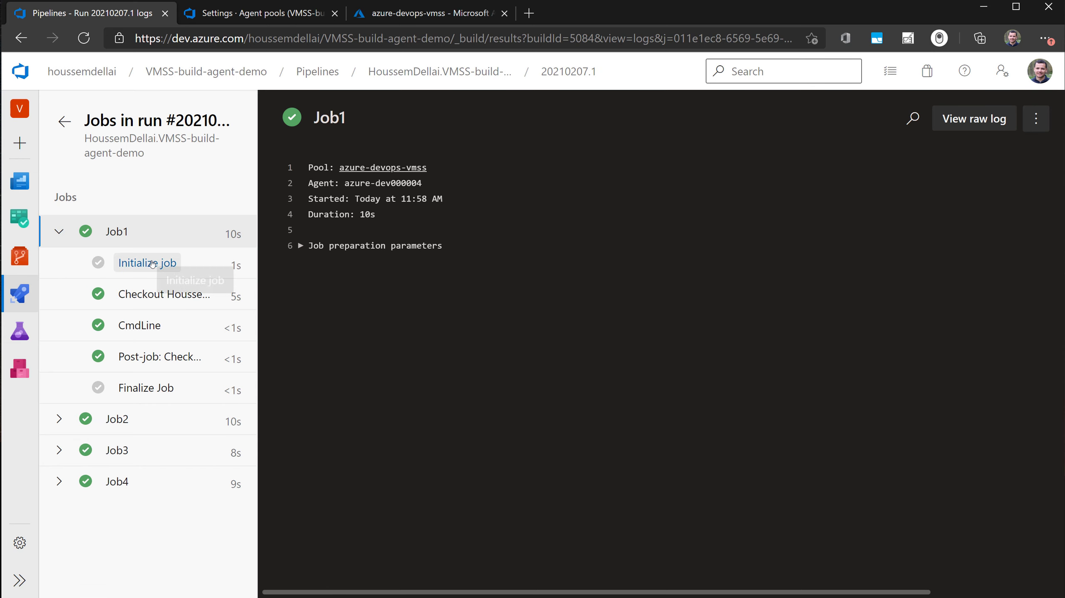
click(154, 263)
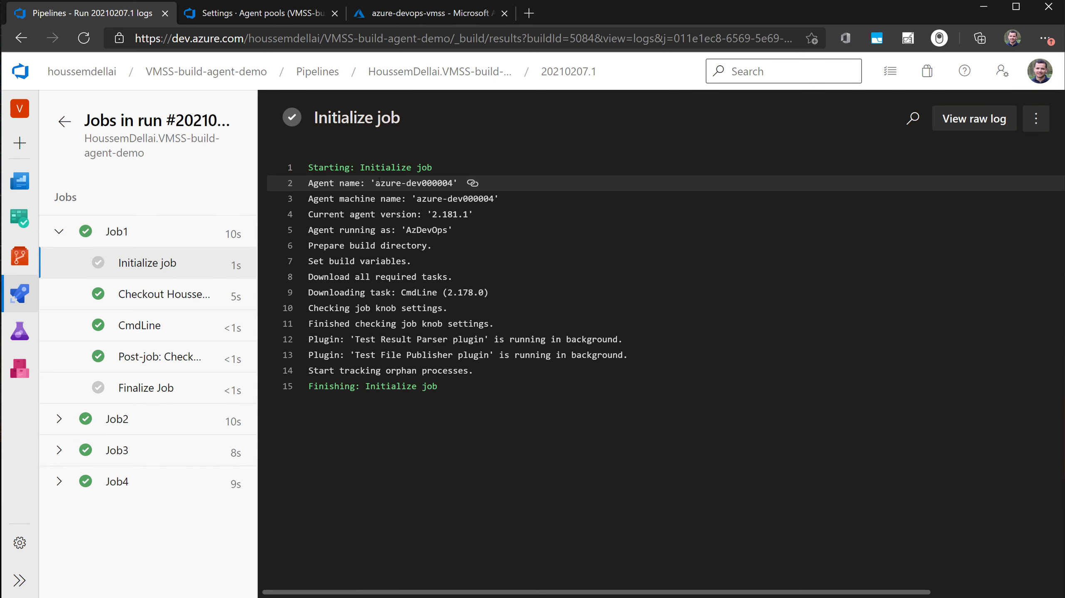
drag(379, 183, 452, 183)
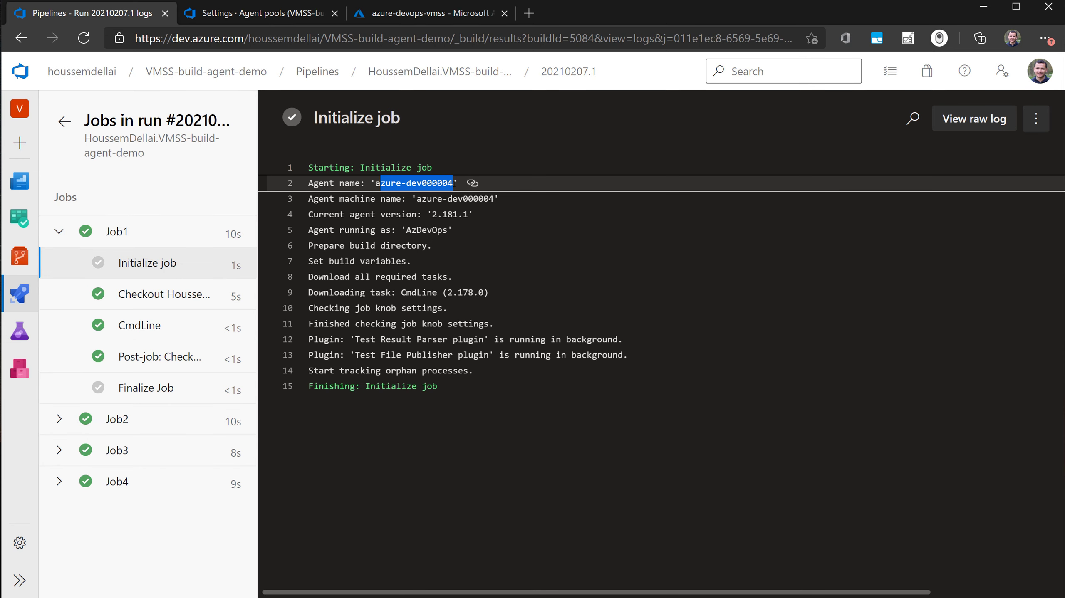
click(123, 420)
click(144, 452)
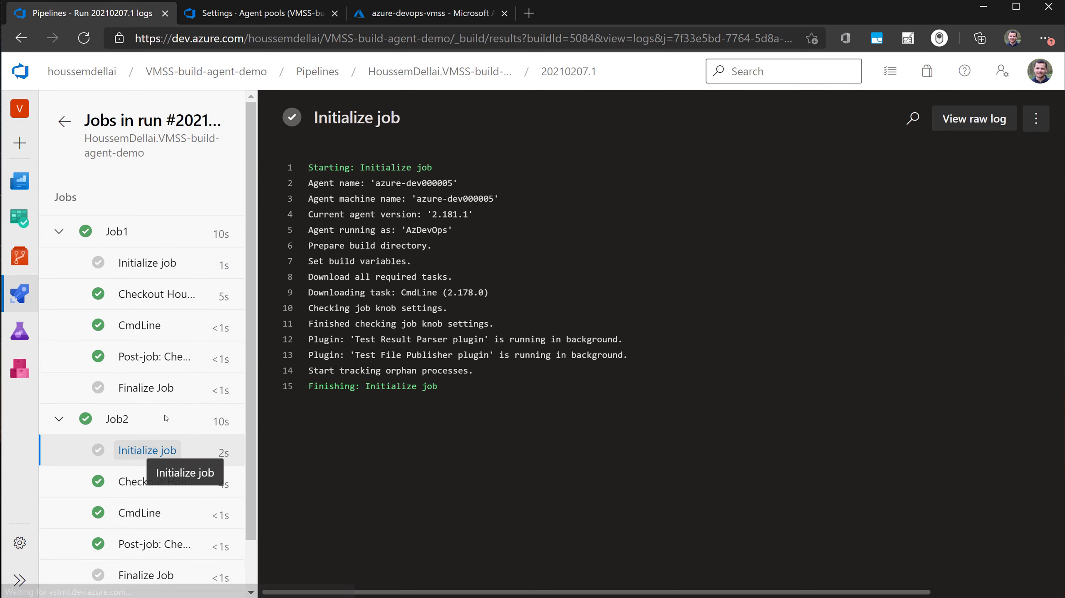
drag(452, 183, 396, 184)
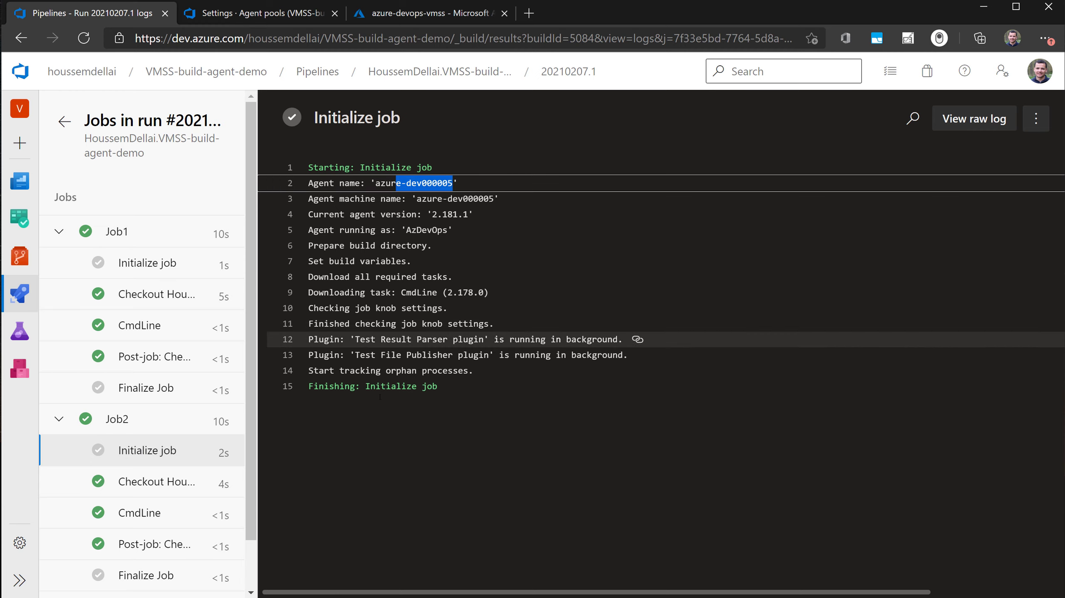
scroll(163, 482, down, 1)
click(126, 552)
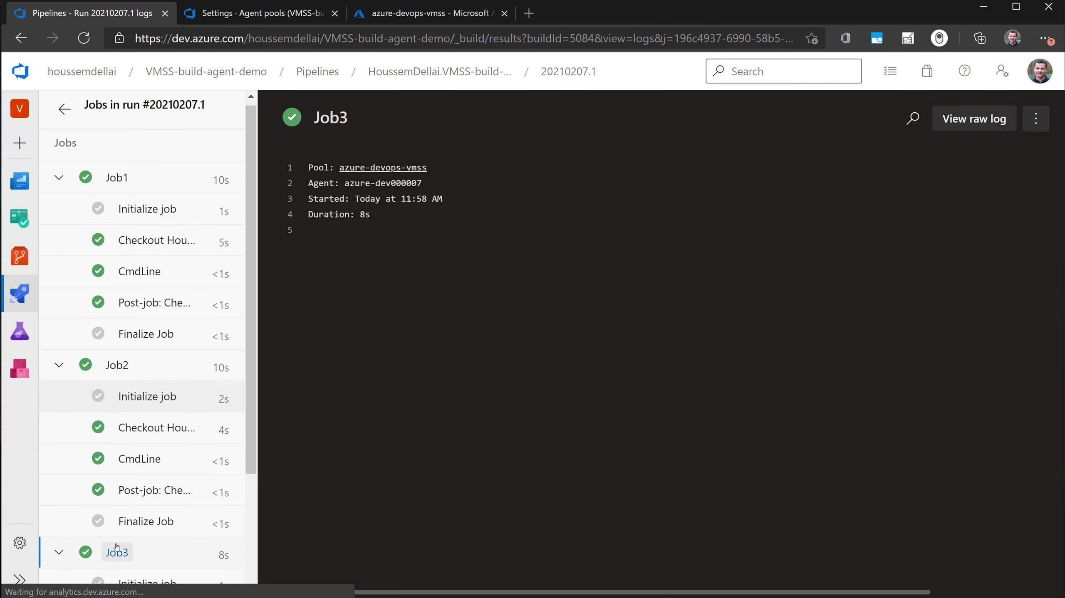
scroll(162, 461, down, 3)
click(161, 435)
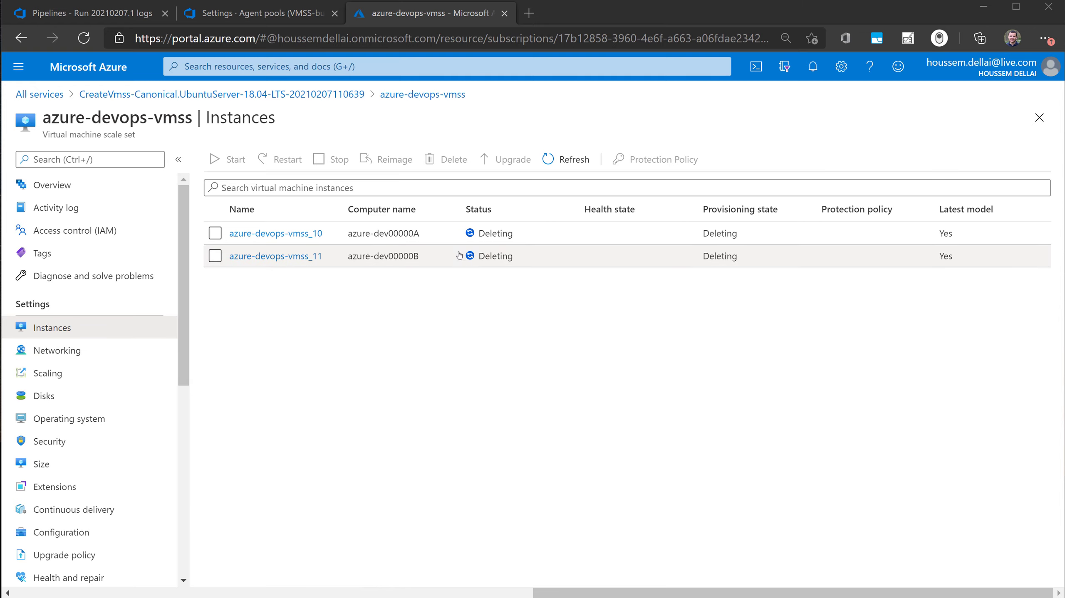
- Examine the manual instance count in the scaling settings of the azure-devops-vmss scale set in the Azure portal
click(82, 381)
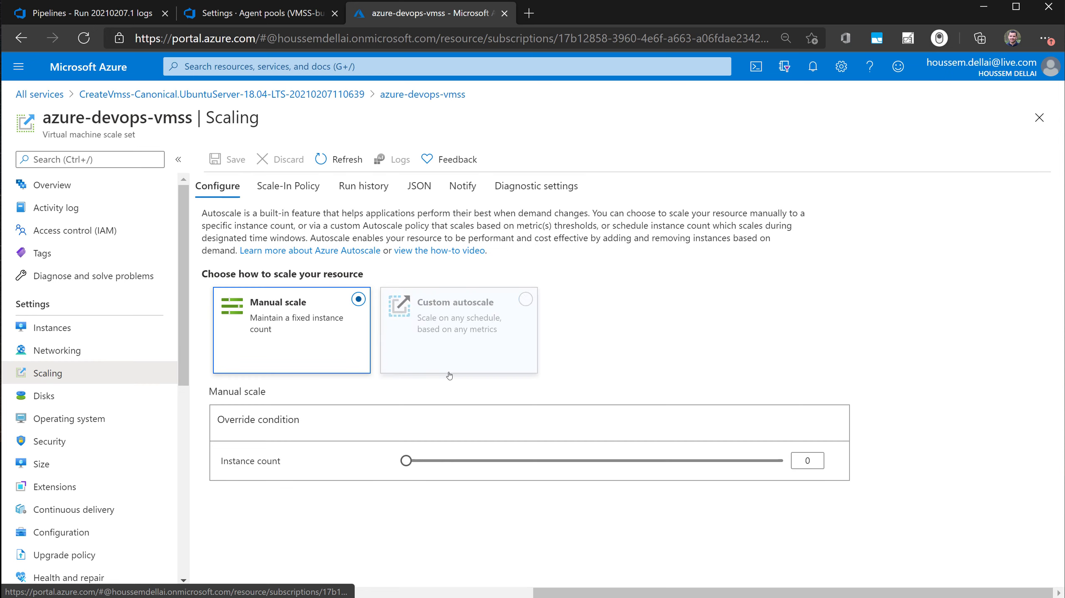
double_click(794, 463)
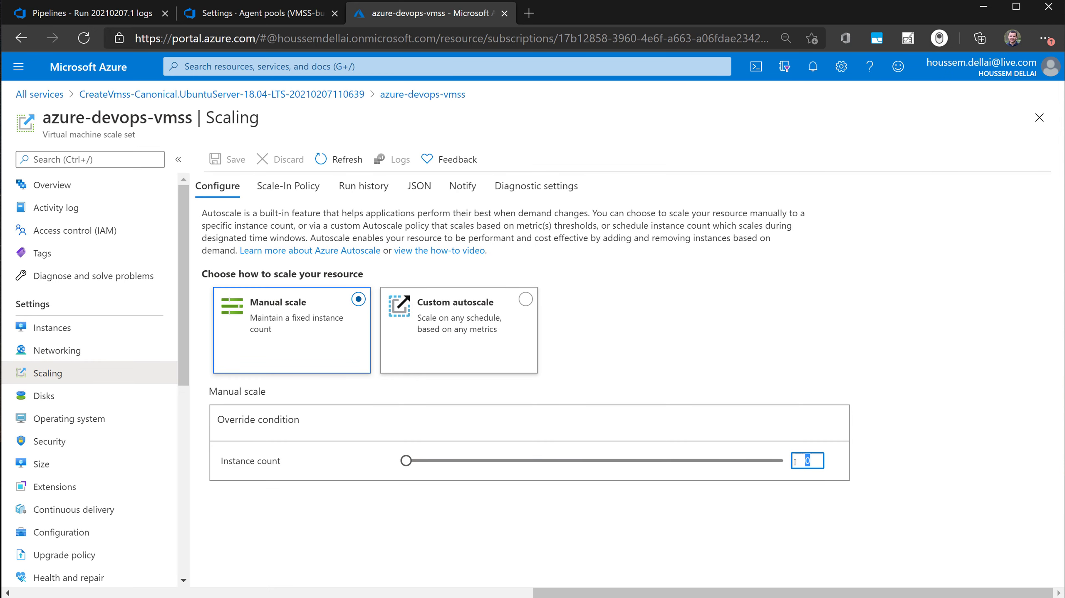
click(765, 491)
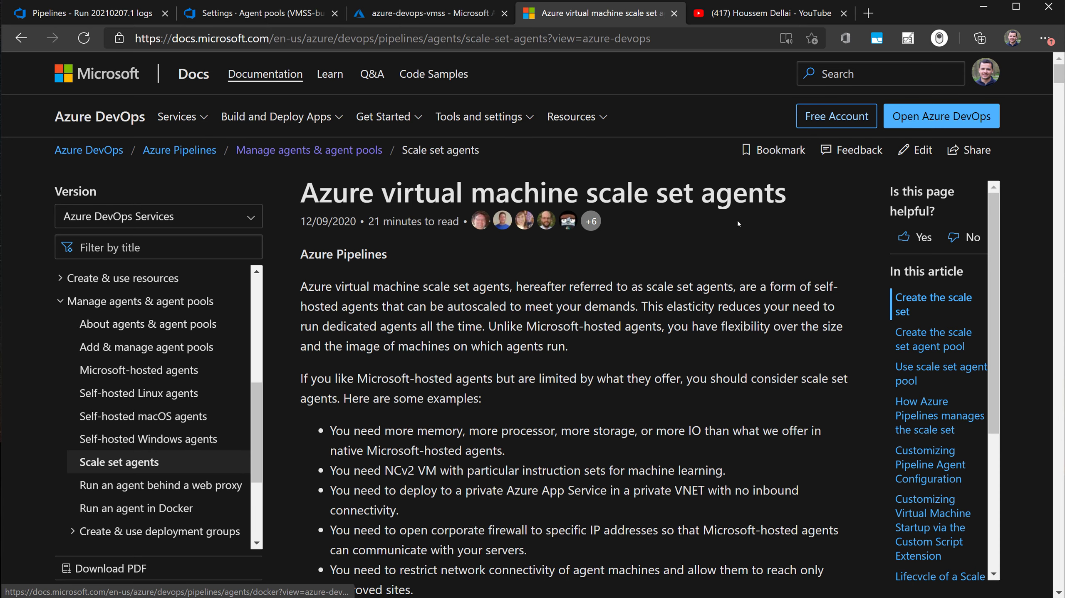
- Switch to the YouTube channel page and browse its uploaded videos
click(741, 14)
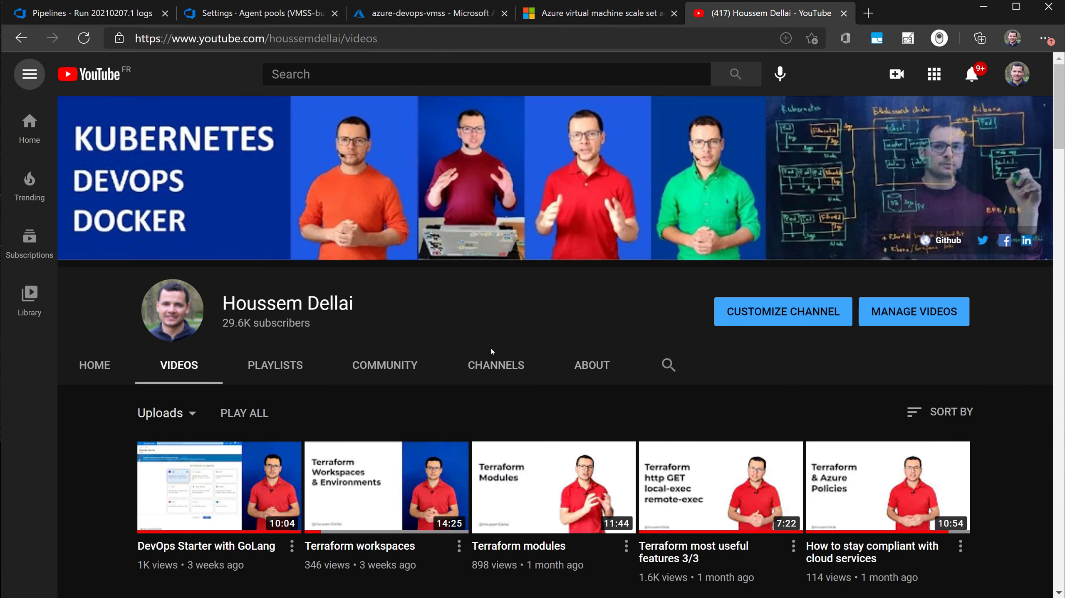
scroll(764, 405, down, 10)
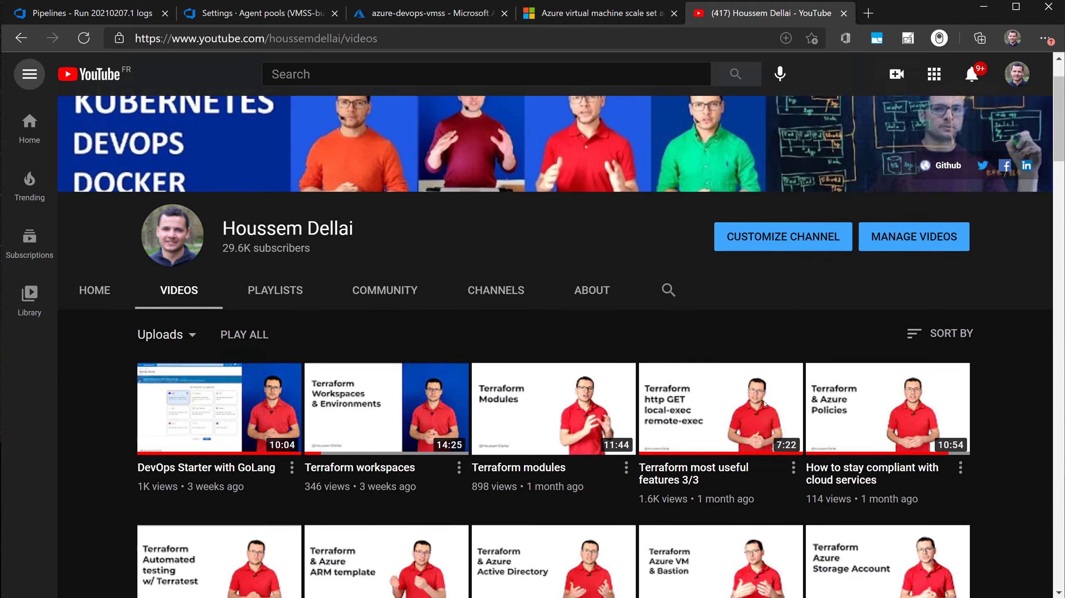